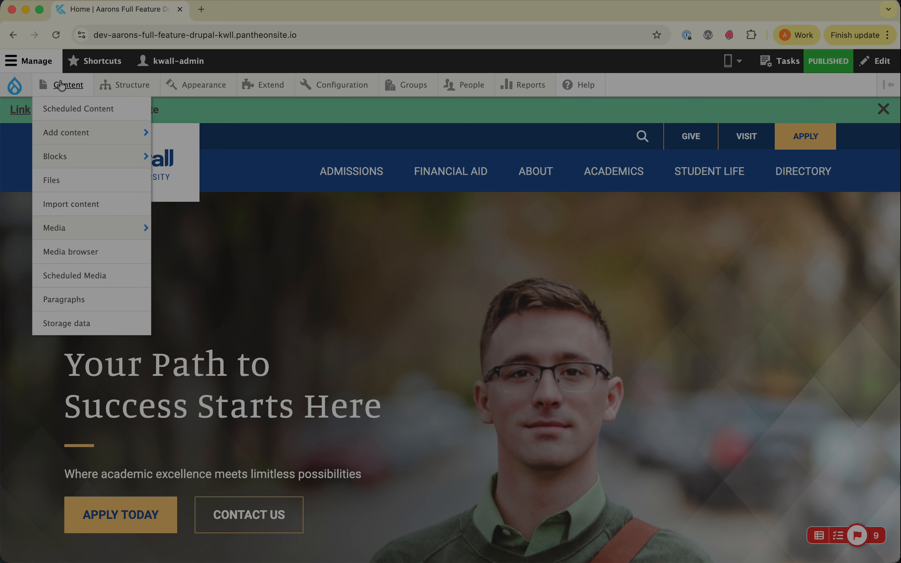
Start a new item in the Paragraphs library and add a Media with Text paragraph to it
{"action": "left_click", "coordinate": [78, 298]}
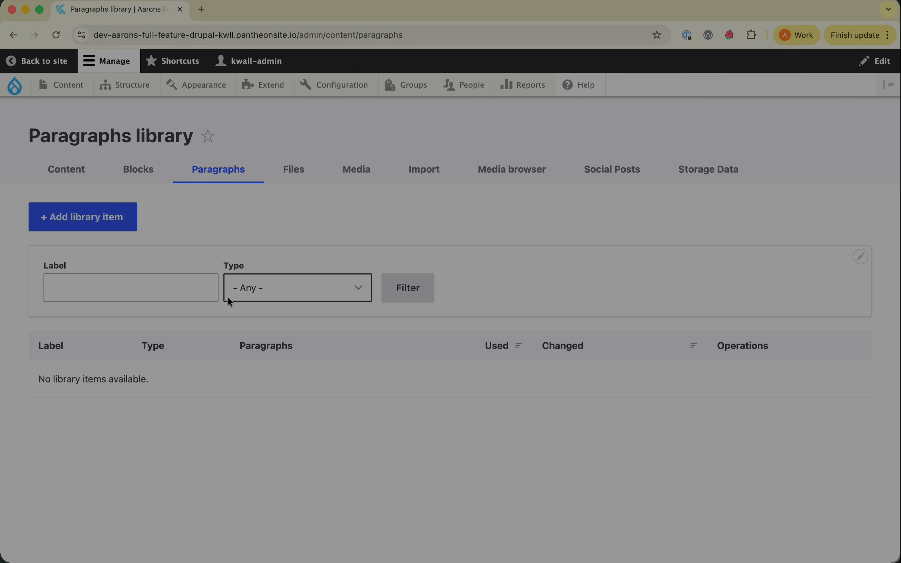
{"action": "left_click", "coordinate": [89, 226]}
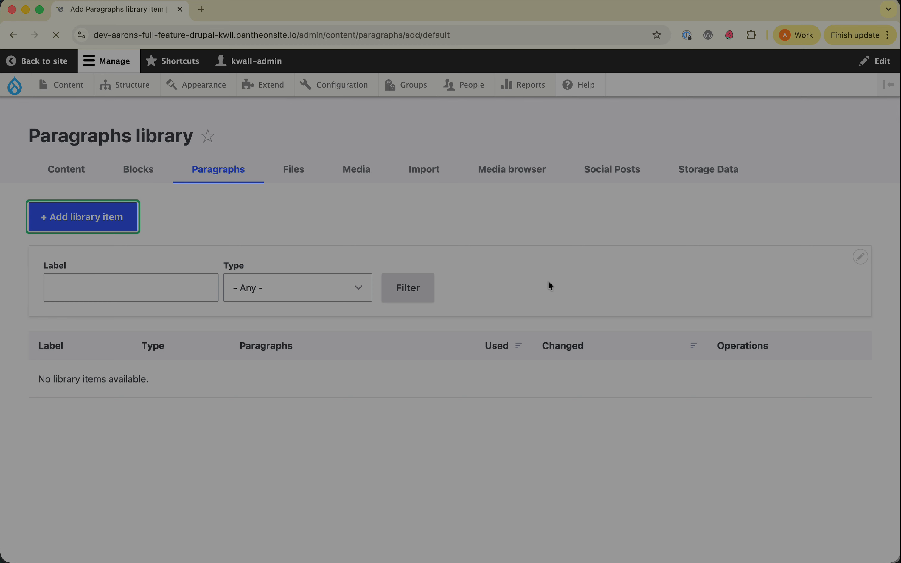
{"action": "left_click", "coordinate": [153, 281]}
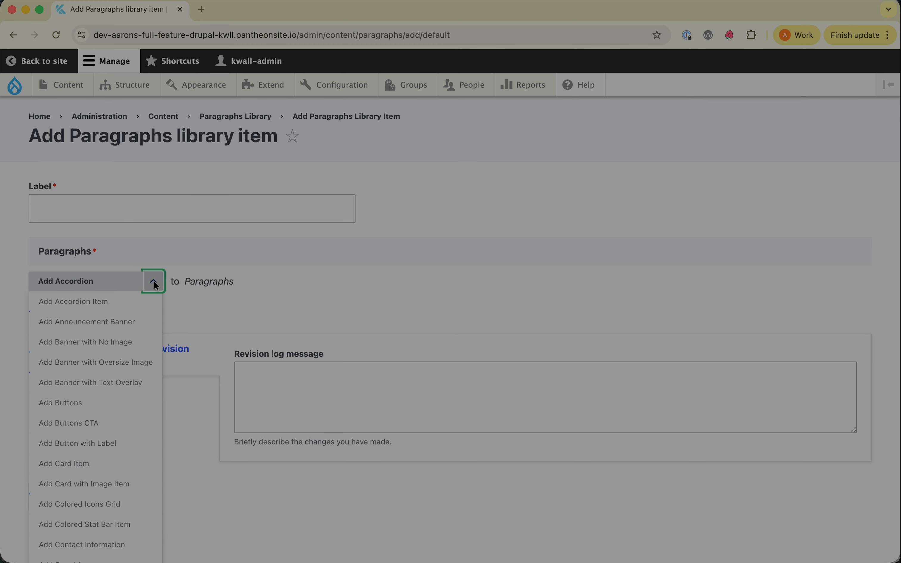
{"action": "scroll", "coordinate": [108, 343], "scroll_direction": "down", "scroll_amount": 3}
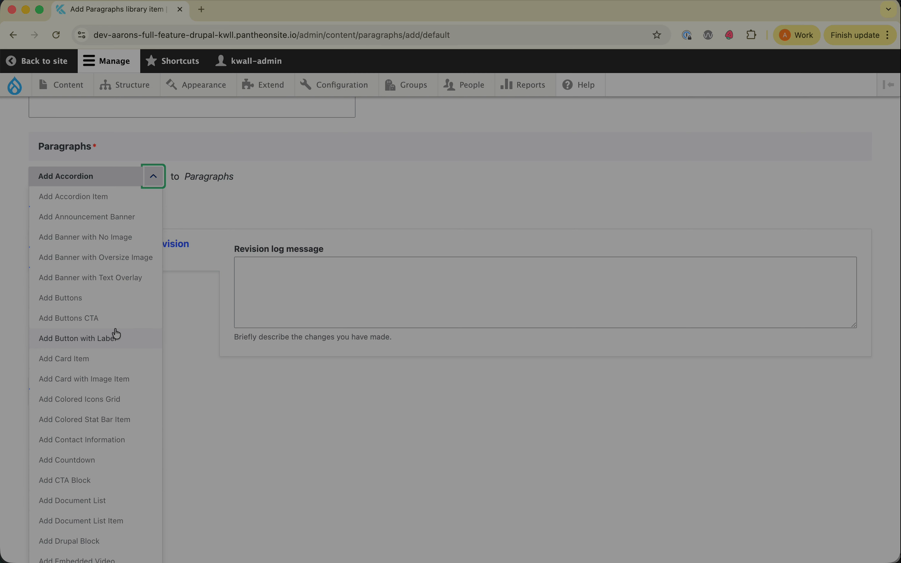
{"action": "scroll", "coordinate": [78, 462], "scroll_direction": "down", "scroll_amount": 2}
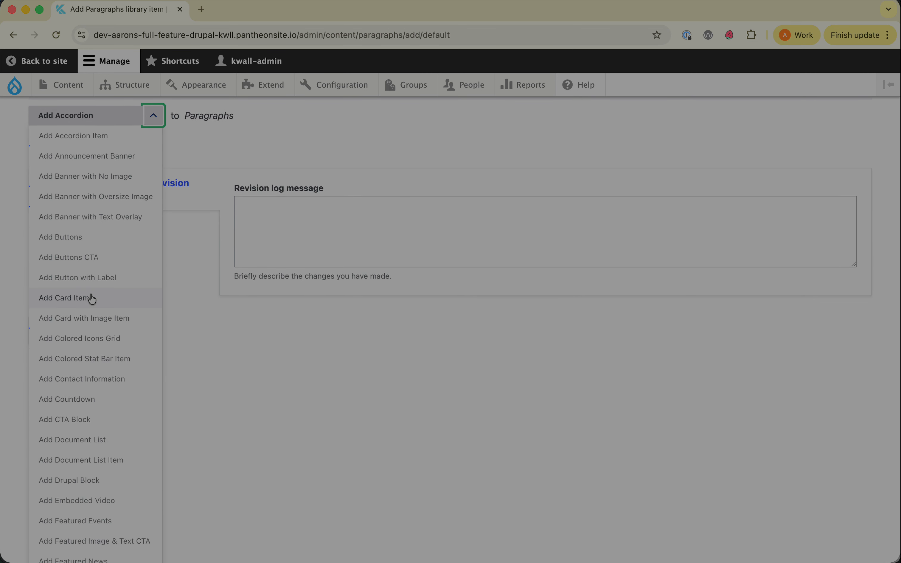
{"action": "scroll", "coordinate": [92, 299], "scroll_direction": "down", "scroll_amount": 7}
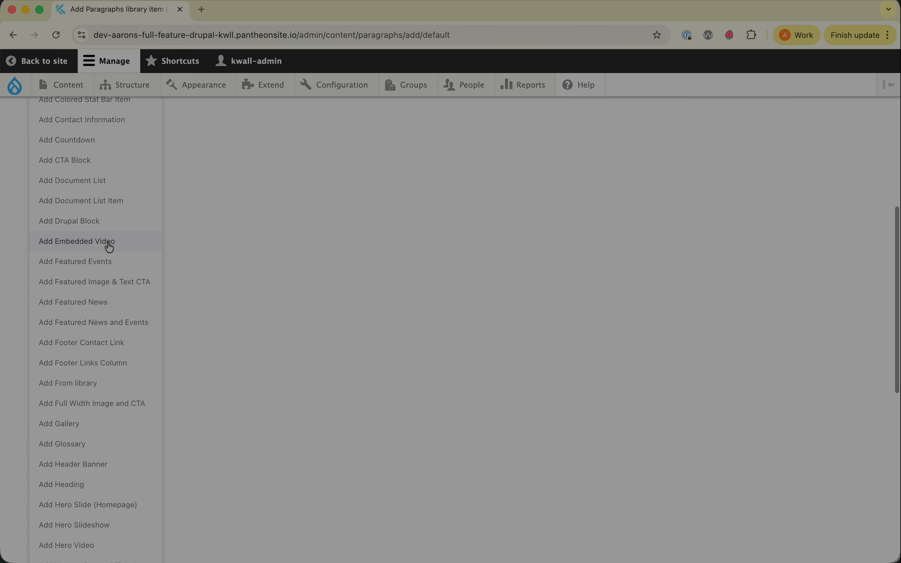
{"action": "scroll", "coordinate": [109, 246], "scroll_direction": "down", "scroll_amount": 8}
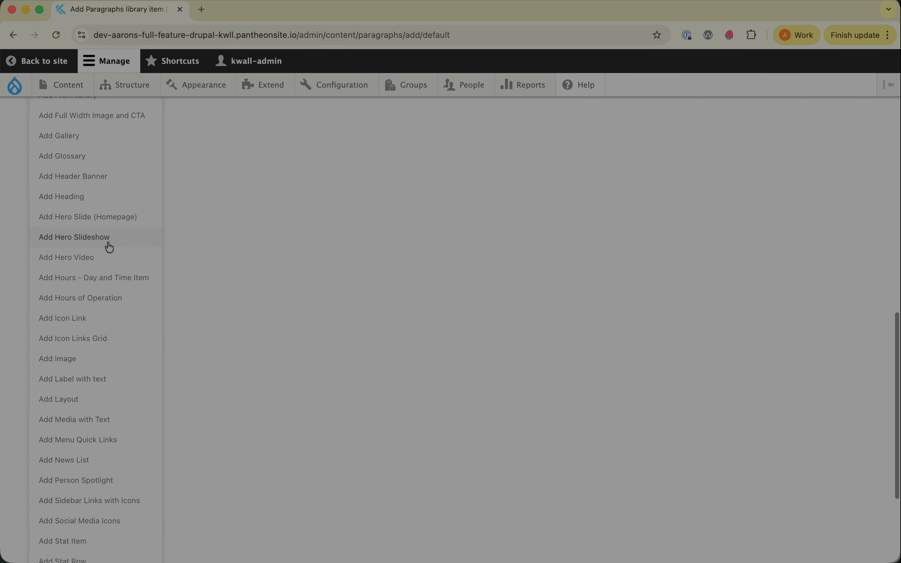
{"action": "left_click", "coordinate": [89, 423]}
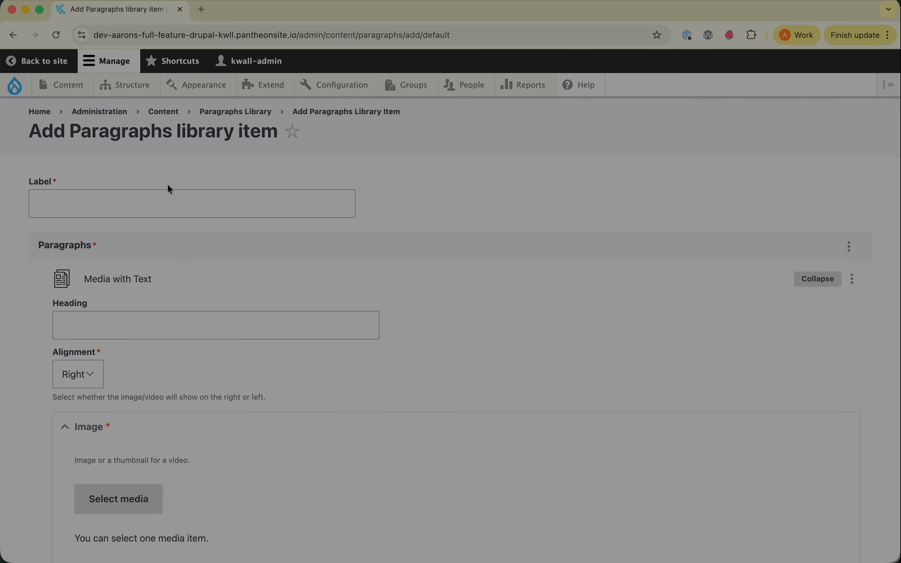
{"action": "left_click", "coordinate": [127, 316]}
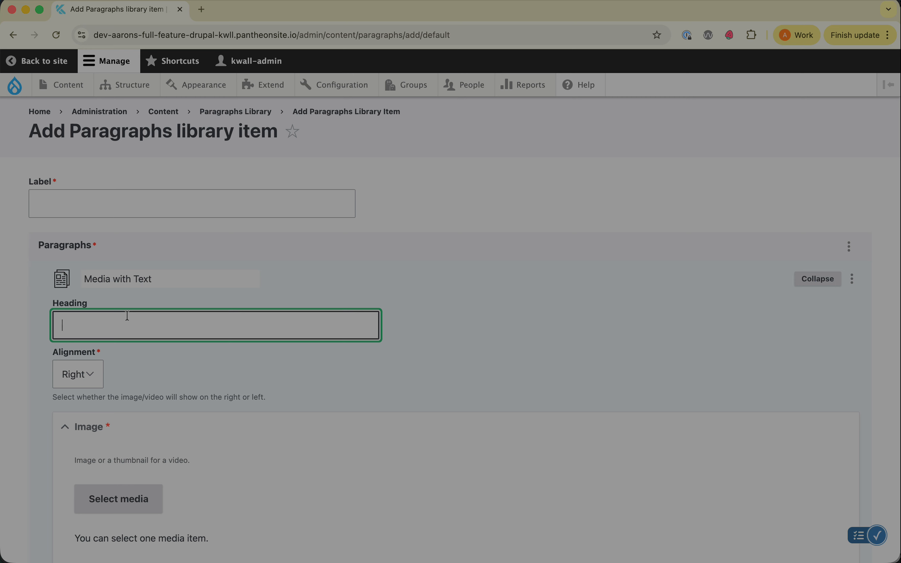
{"action": "type", "text": "Aarons text"}
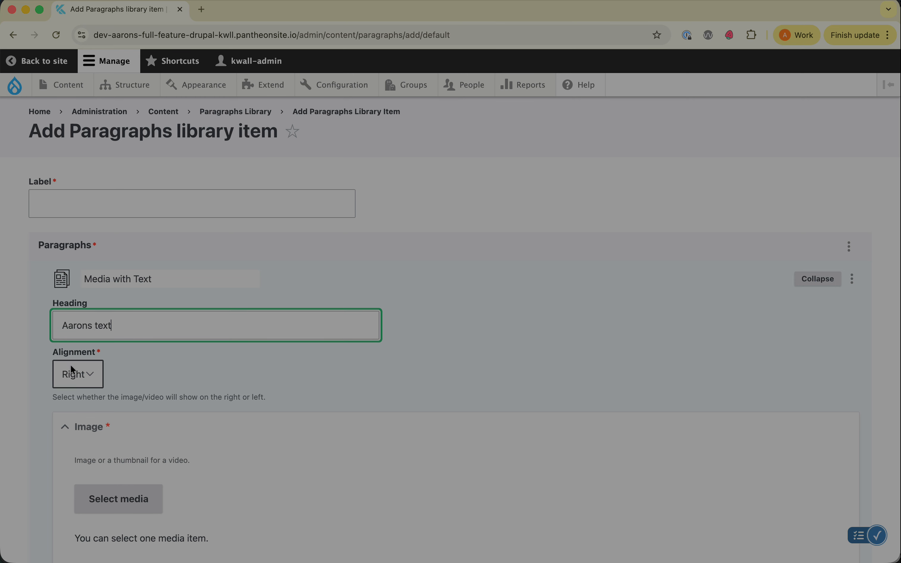
{"action": "left_click_drag", "start_coordinate": [129, 325], "coordinate": [53, 319]}
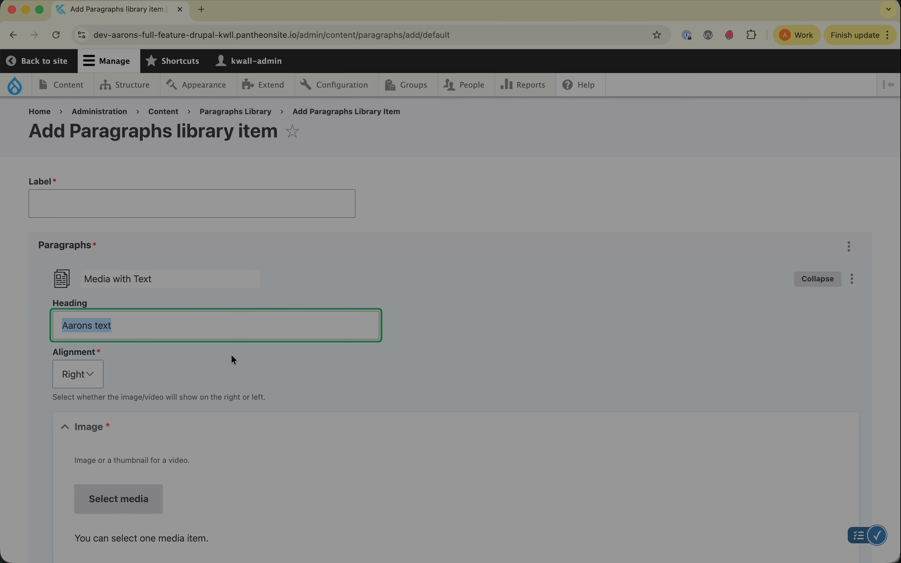
{"action": "scroll", "coordinate": [238, 362], "scroll_direction": "down", "scroll_amount": 8}
{"action": "scroll", "coordinate": [193, 527], "scroll_direction": "up", "scroll_amount": 8}
{"action": "scroll", "coordinate": [163, 366], "scroll_direction": "down", "scroll_amount": 1}
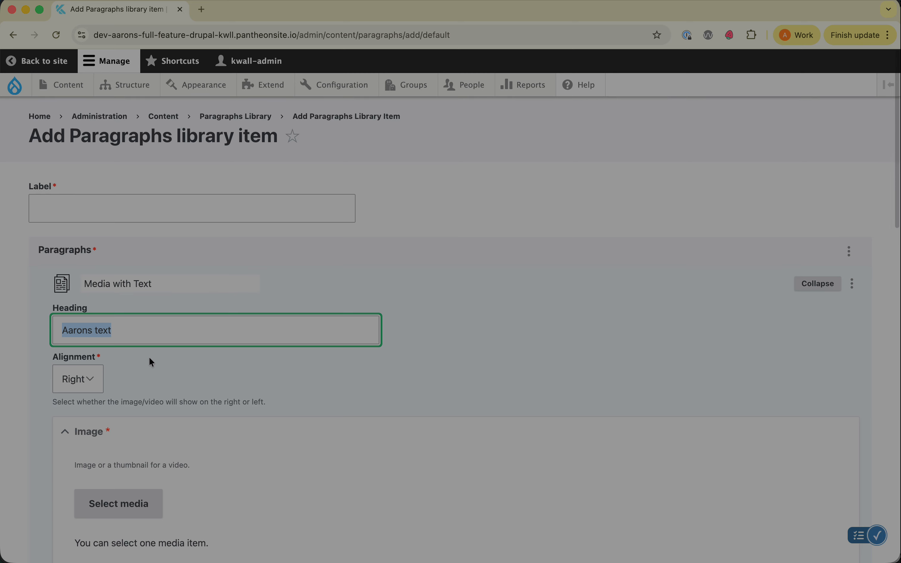
{"action": "key", "text": "BackSpace"}
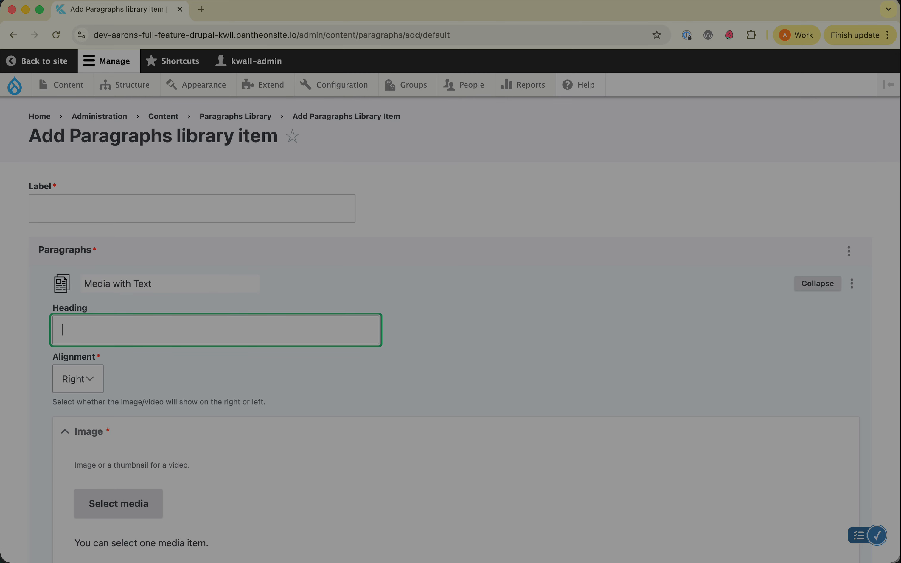
{"action": "left_click_drag", "start_coordinate": [52, 307], "coordinate": [90, 307]}
{"action": "left_click", "coordinate": [90, 307]}
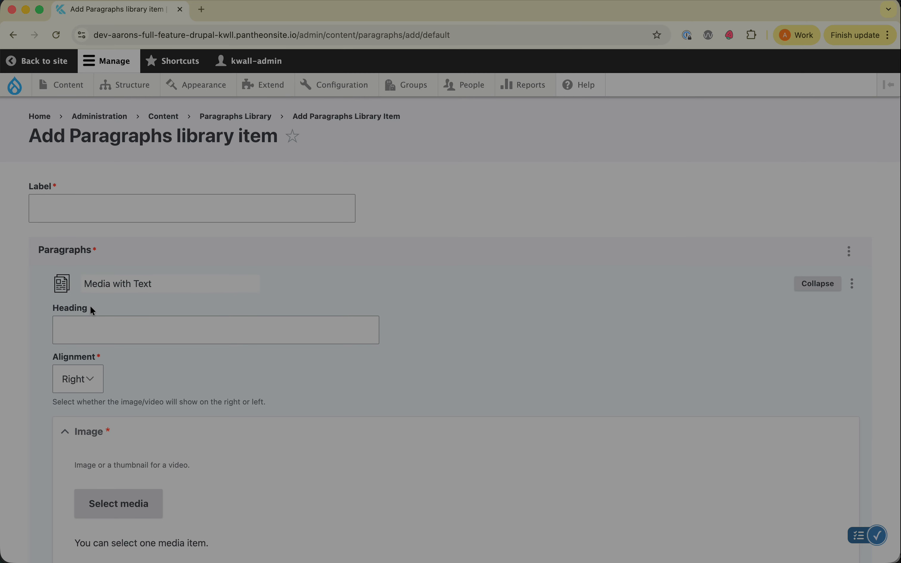
Set the paragraph's alignment to Left and choose accounting-image.jpg from the media library as its image
{"action": "left_click", "coordinate": [88, 380]}
{"action": "left_click", "coordinate": [80, 357]}
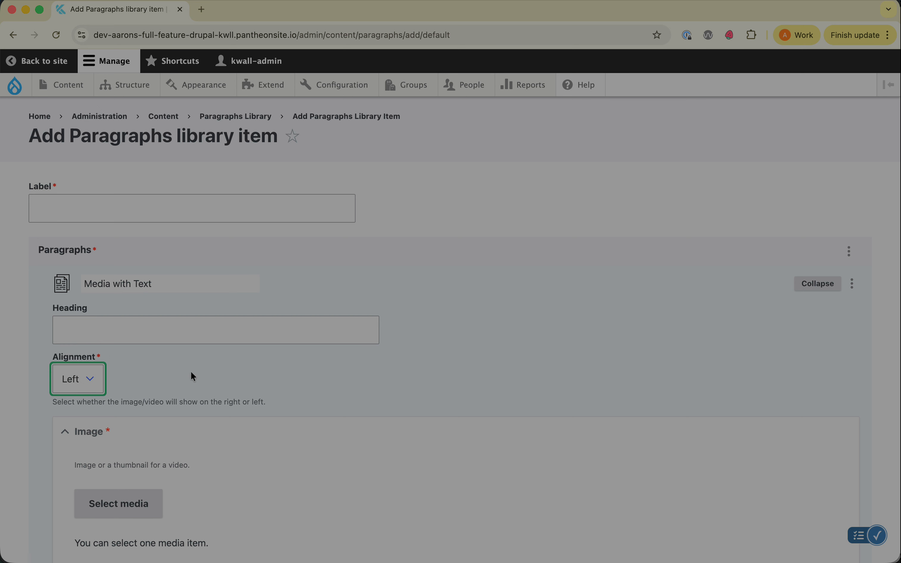
{"action": "scroll", "coordinate": [190, 370], "scroll_direction": "down", "scroll_amount": 4}
{"action": "left_click", "coordinate": [117, 354]}
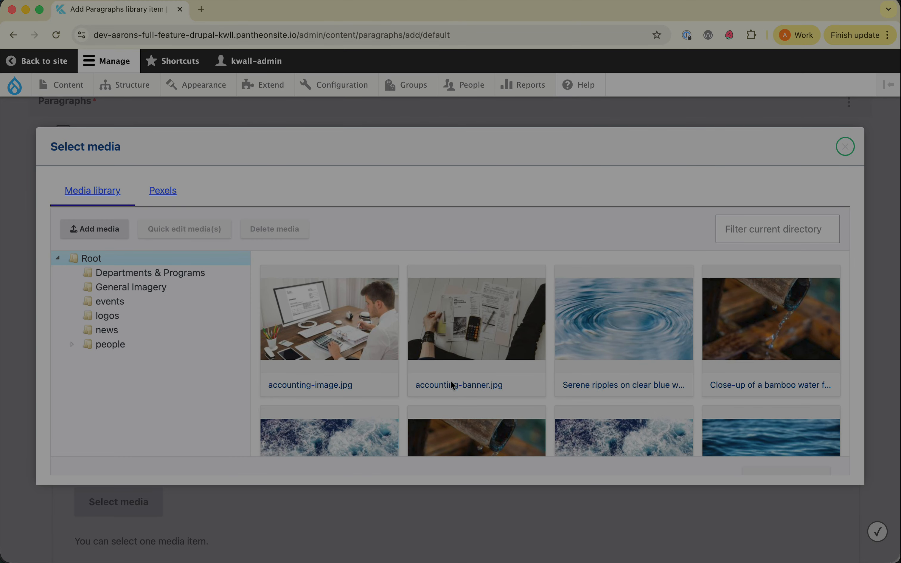
{"action": "scroll", "coordinate": [450, 380], "scroll_direction": "down", "scroll_amount": 2}
{"action": "left_click", "coordinate": [324, 252]}
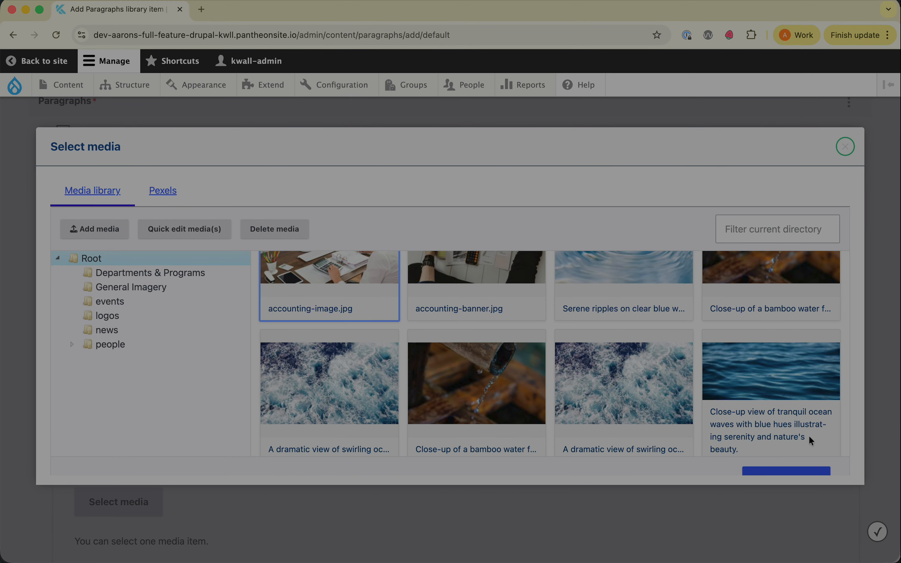
{"action": "scroll", "coordinate": [810, 440], "scroll_direction": "down", "scroll_amount": 1}
{"action": "left_click", "coordinate": [801, 470]}
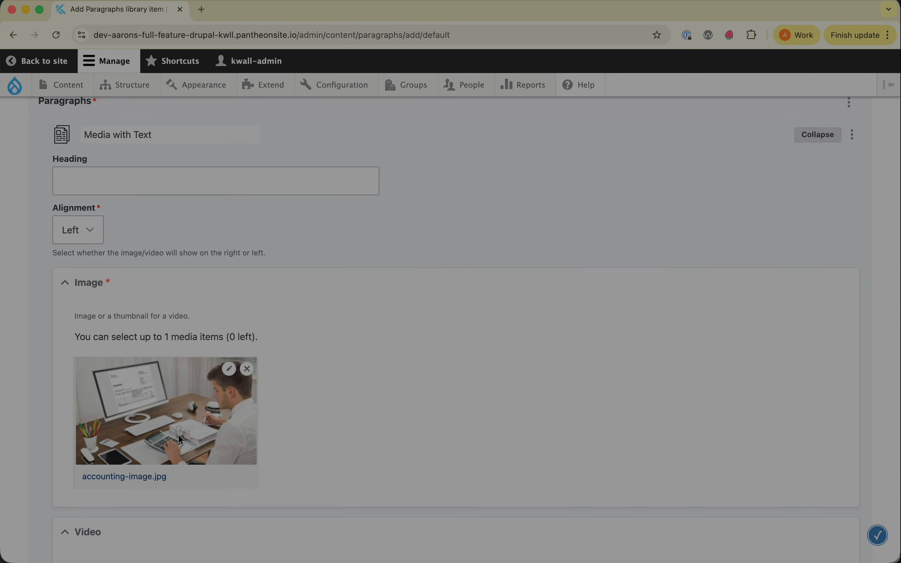
Fill the paragraph's Content field with the repeated "Loreum ipsum" placeholder text from the clipboard history
{"action": "scroll", "coordinate": [181, 439], "scroll_direction": "down", "scroll_amount": 4}
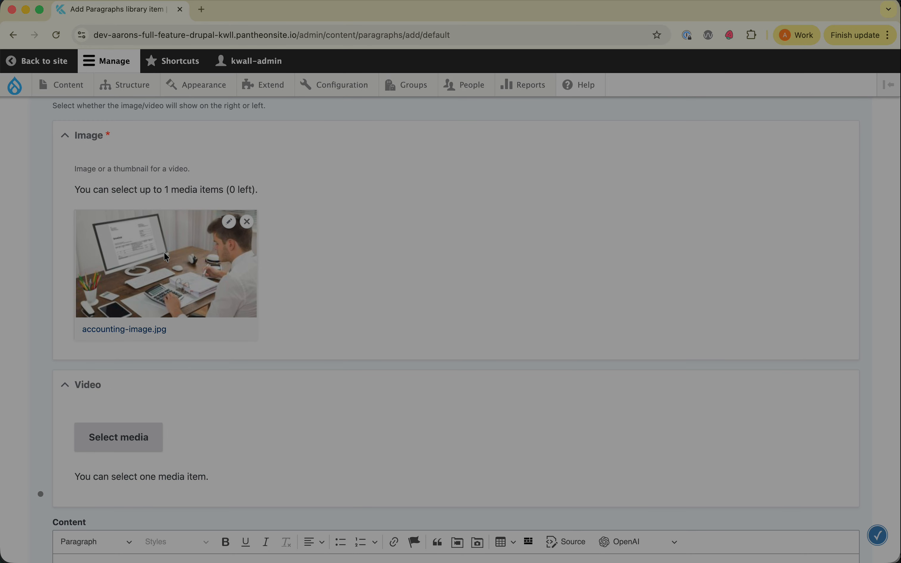
{"action": "scroll", "coordinate": [355, 447], "scroll_direction": "down", "scroll_amount": 5}
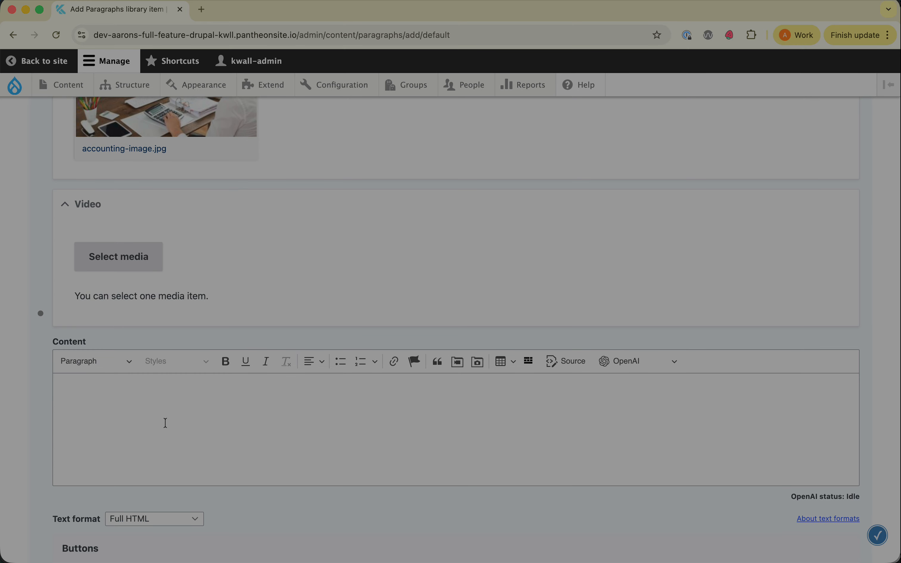
{"action": "left_click", "coordinate": [166, 422]}
{"action": "left_click", "coordinate": [603, 0]}
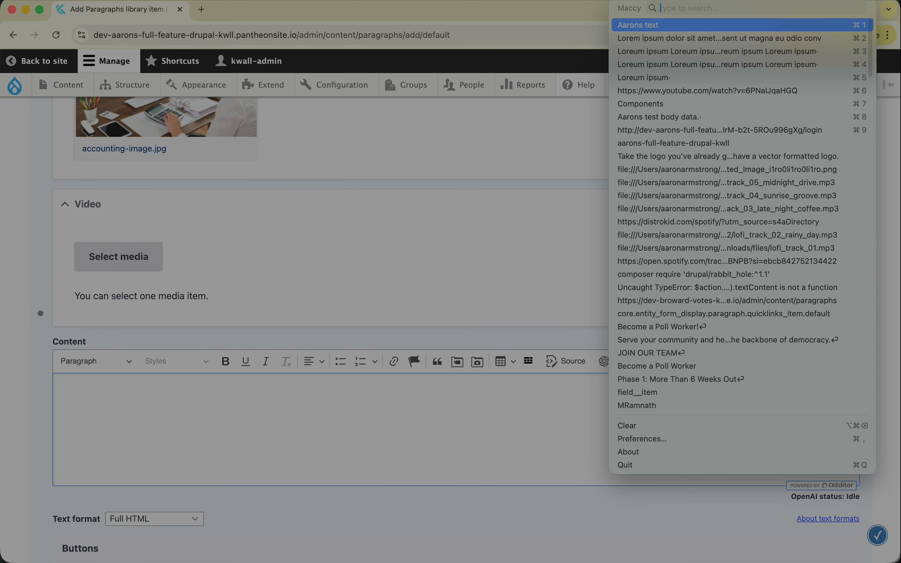
{"action": "left_click", "coordinate": [645, 47]}
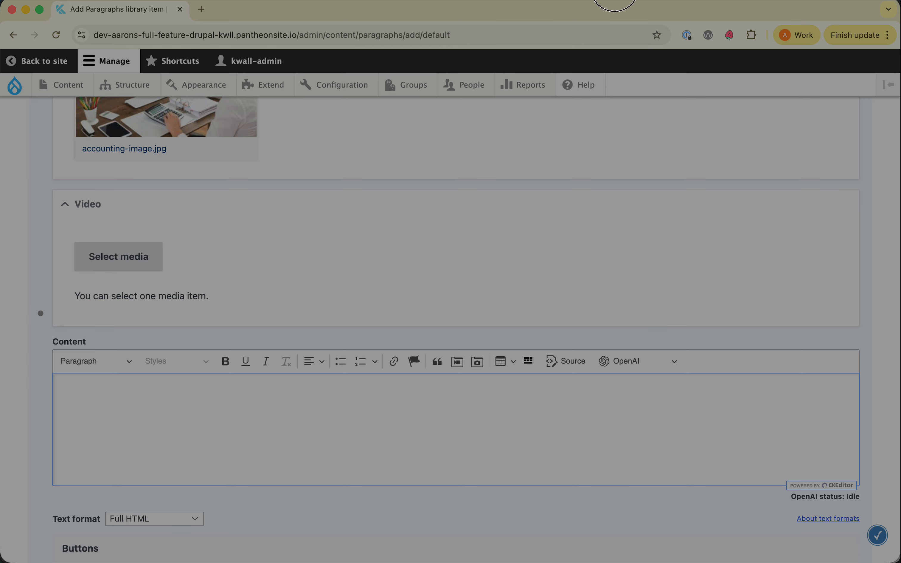
{"action": "left_click", "coordinate": [599, 1]}
{"action": "left_click", "coordinate": [633, 51]}
{"action": "left_click", "coordinate": [460, 410]}
{"action": "type", "text": "Loreum ipsum Loreum ipsum Loreum ipsum Loreum ipsum Loreum ipsum Loreum ipsum Loreum ipsum Loreum ipsum Loreum ipsum Loreum ipsum Loreum ipsum Loreum ipsum Loreum ipsum Loreum ipsum Loreum ipsum Loreum ipsum"}
{"action": "type", "text": "Loreum ipsum Loreum ipsum Loreum ipsum Loreum ipsum Loreum ipsum Loreum ipsum Loreum ipsum Loreum ipsum Loreum ipsum Loreum ipsum Loreum ipsum Loreum ipsum Loreum ipsum Loreum ipsum Loreum ipsum Loreum ipsum"}
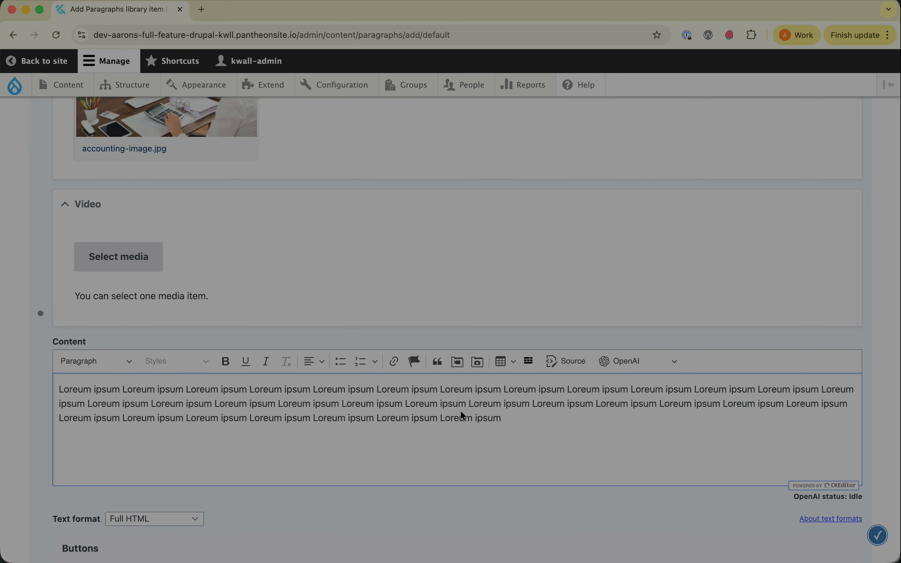
Give the paragraph's first button the URL /asdf and the link text "Primary link"
{"action": "scroll", "coordinate": [359, 262], "scroll_direction": "down", "scroll_amount": 5}
{"action": "scroll", "coordinate": [445, 253], "scroll_direction": "down", "scroll_amount": 4}
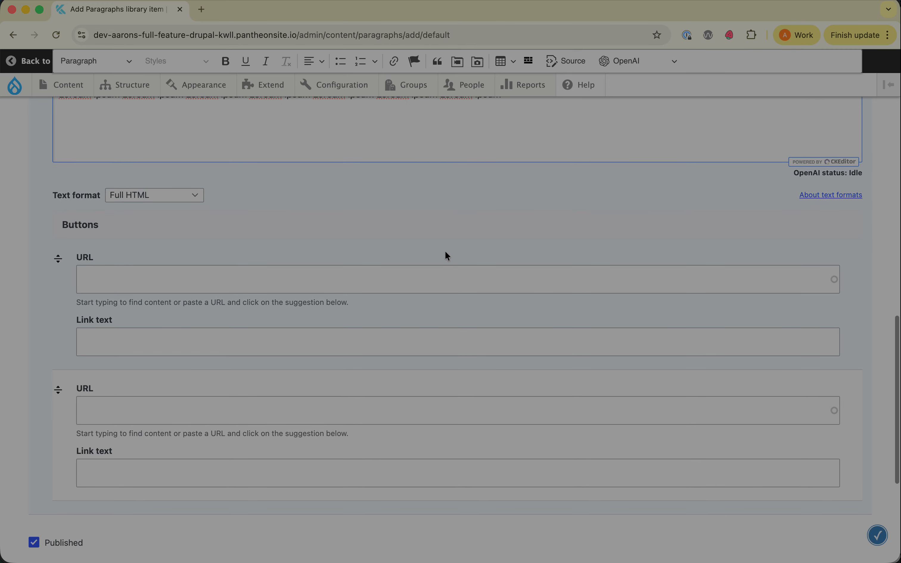
{"action": "left_click", "coordinate": [169, 206]}
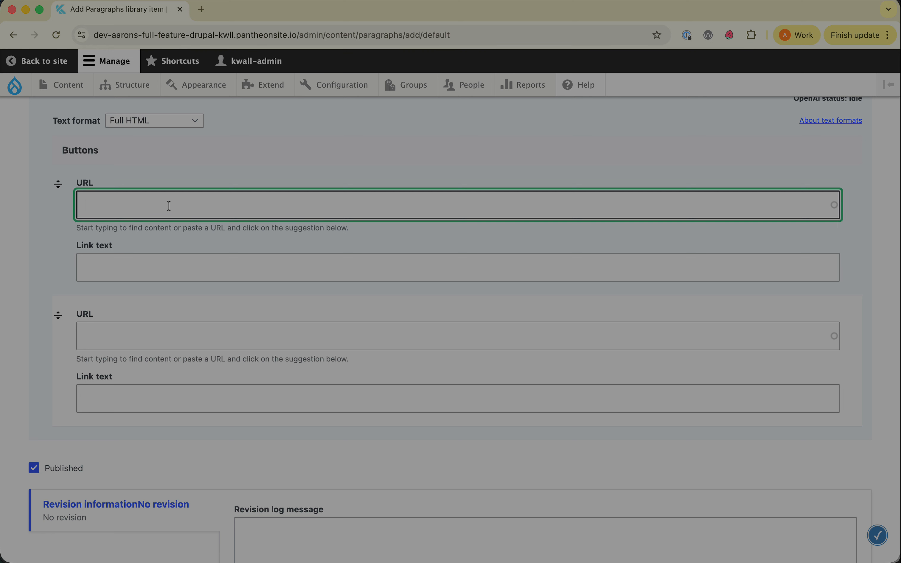
{"action": "type", "text": "/asdf"}
{"action": "left_click", "coordinate": [172, 276]}
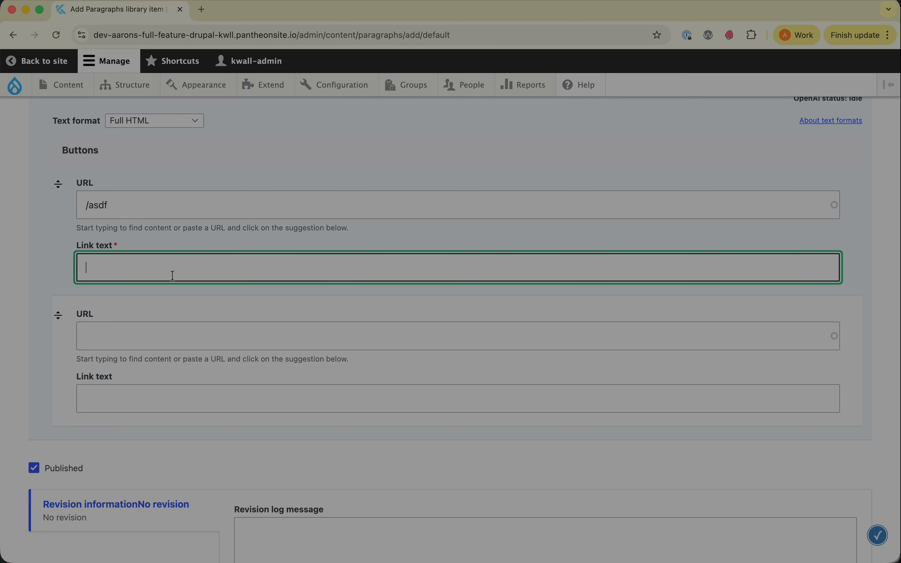
{"action": "type", "text": "Primary link"}
Insert the line "Some heading" above the placeholder text in the Content field and format it as Heading 2
{"action": "scroll", "coordinate": [276, 297], "scroll_direction": "up", "scroll_amount": 10}
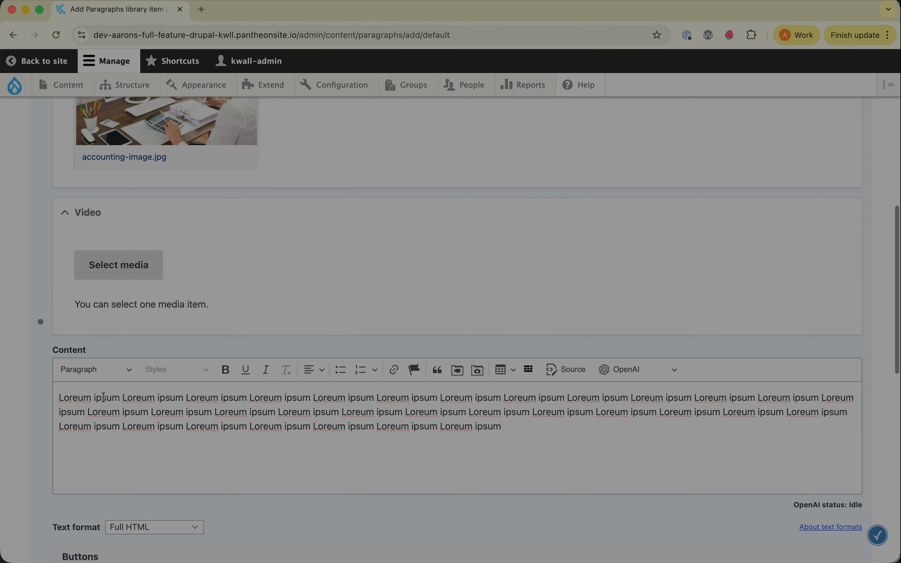
{"action": "left_click", "coordinate": [62, 397]}
{"action": "key", "text": "Return"}
{"action": "key", "text": "Up"}
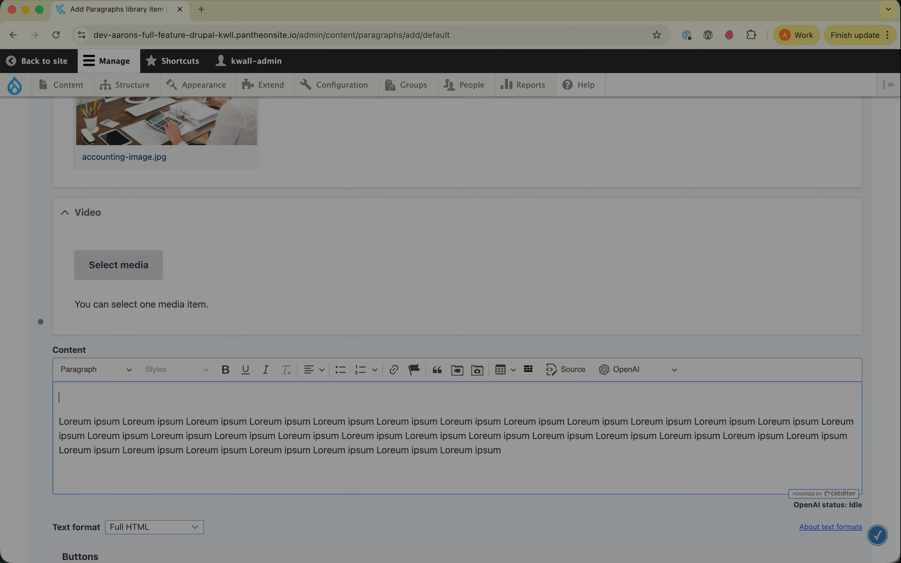
{"action": "type", "text": "Some heading"}
{"action": "left_click_drag", "start_coordinate": [122, 398], "coordinate": [58, 397]}
{"action": "left_click", "coordinate": [97, 369]}
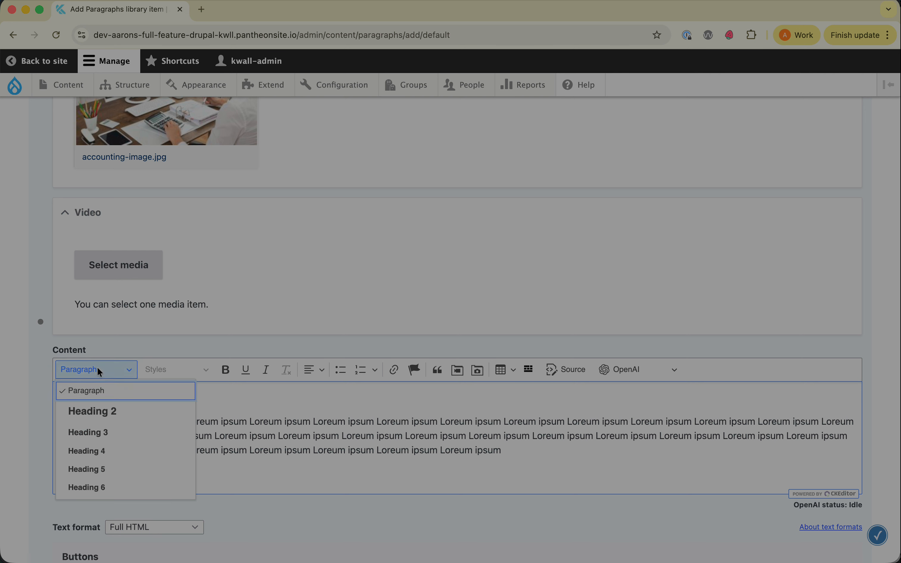
{"action": "left_click", "coordinate": [107, 412]}
{"action": "left_click", "coordinate": [156, 409]}
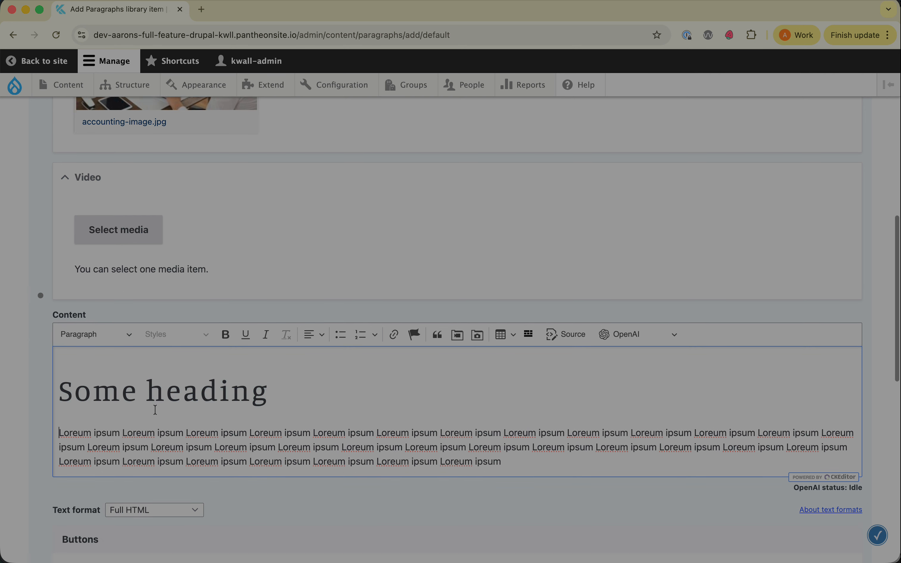
Review the Media with Text paragraph's alignment, image, content heading, body text and button fields
{"action": "scroll", "coordinate": [155, 409], "scroll_direction": "up", "scroll_amount": 9}
{"action": "scroll", "coordinate": [245, 389], "scroll_direction": "down", "scroll_amount": 2}
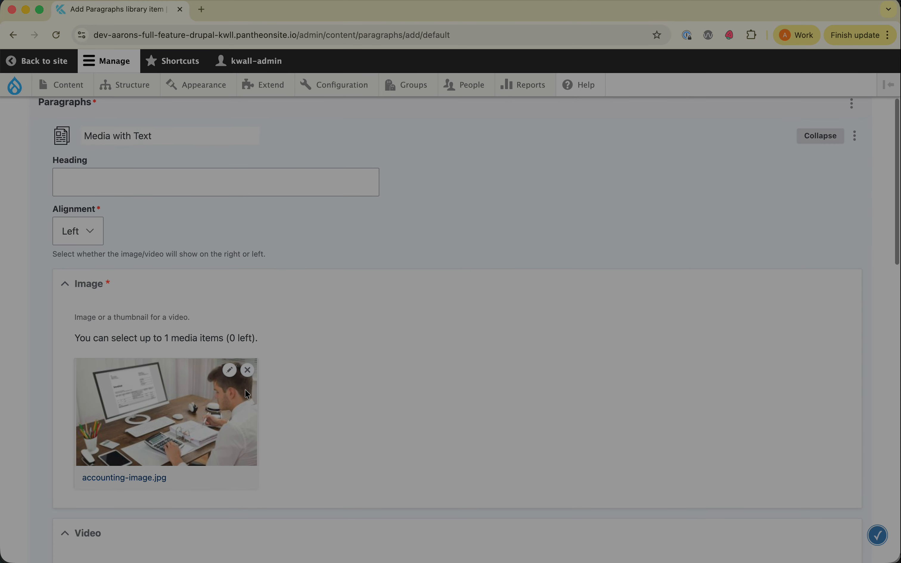
{"action": "scroll", "coordinate": [192, 338], "scroll_direction": "down", "scroll_amount": 20}
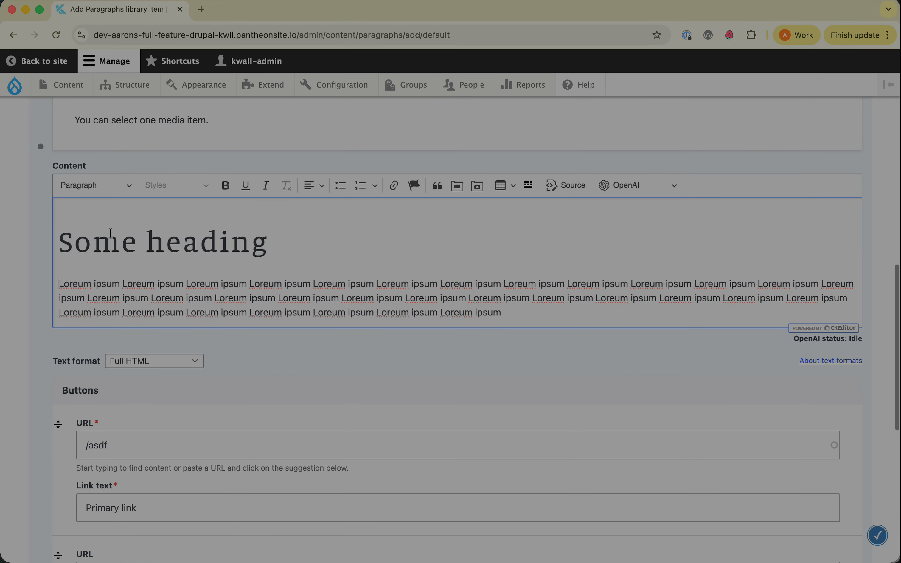
{"action": "left_click", "coordinate": [60, 243]}
{"action": "left_click_drag", "start_coordinate": [60, 242], "coordinate": [277, 253]}
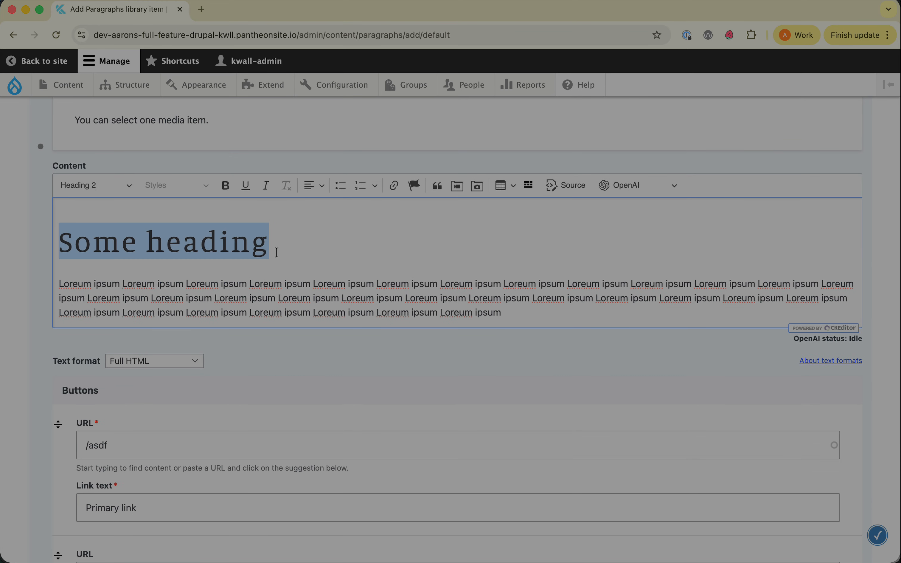
{"action": "triple_click", "coordinate": [209, 246]}
{"action": "left_click", "coordinate": [236, 249]}
{"action": "left_click", "coordinate": [243, 295]}
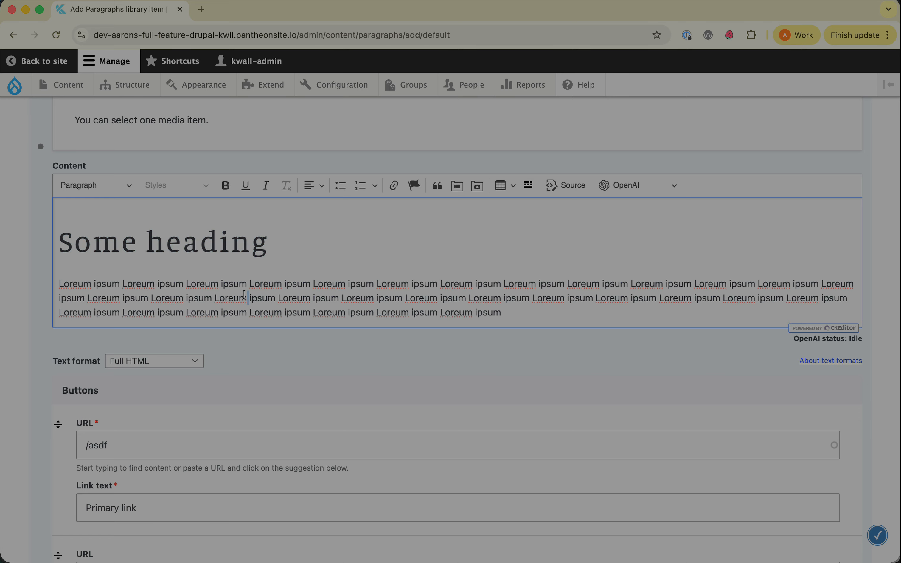
{"action": "scroll", "coordinate": [280, 298], "scroll_direction": "down", "scroll_amount": 10}
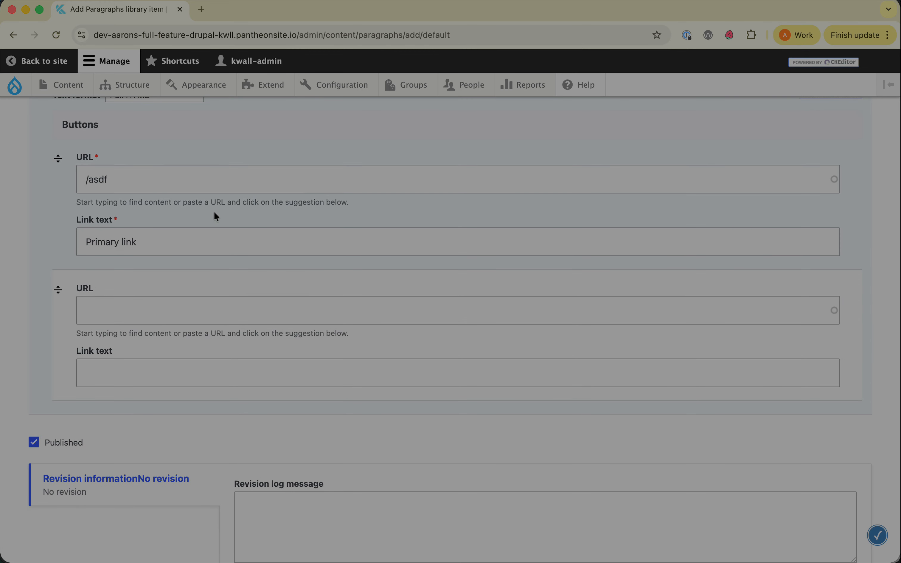
Label the library item "Aarons Media with text" and save it
{"action": "scroll", "coordinate": [216, 213], "scroll_direction": "down", "scroll_amount": 4}
{"action": "scroll", "coordinate": [71, 458], "scroll_direction": "up", "scroll_amount": 10}
{"action": "scroll", "coordinate": [110, 263], "scroll_direction": "up", "scroll_amount": 15}
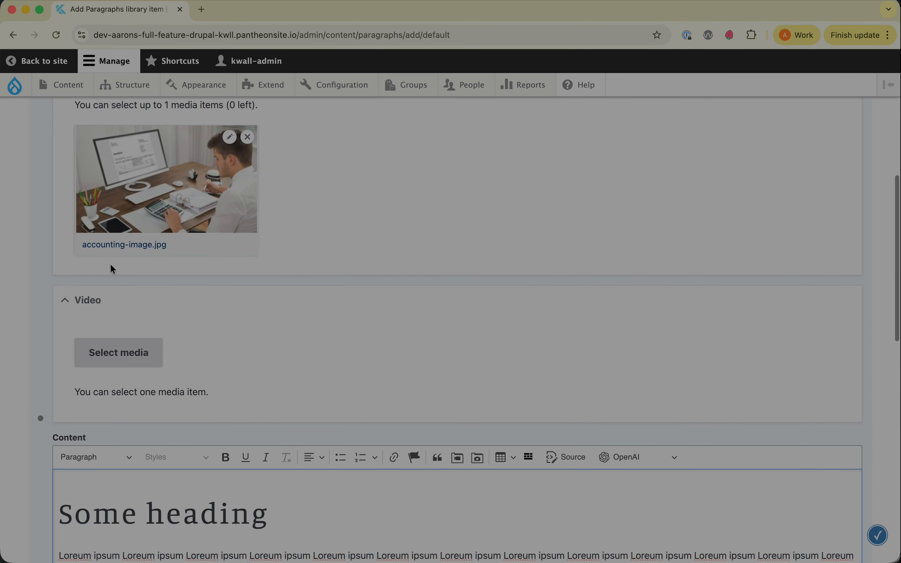
{"action": "left_click", "coordinate": [80, 205]}
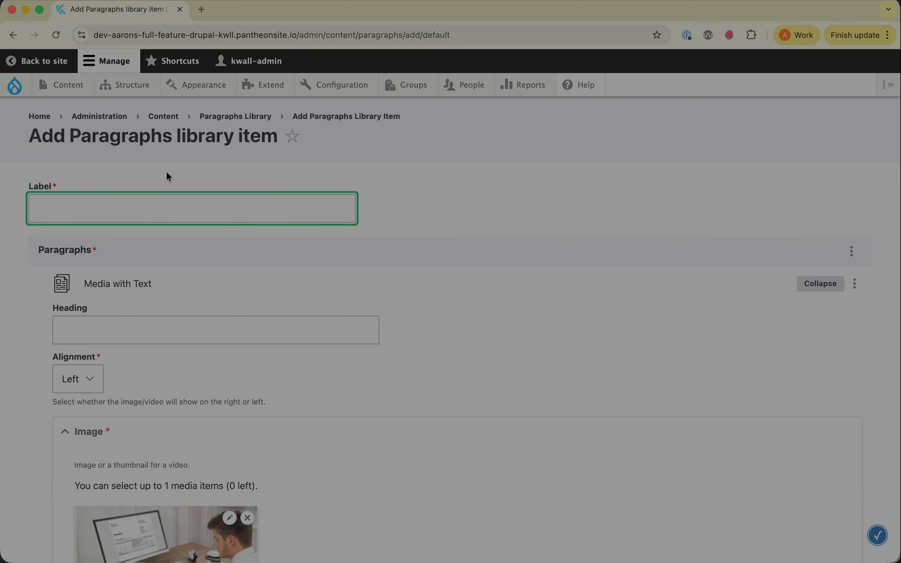
{"action": "type", "text": "Aarons Media with text"}
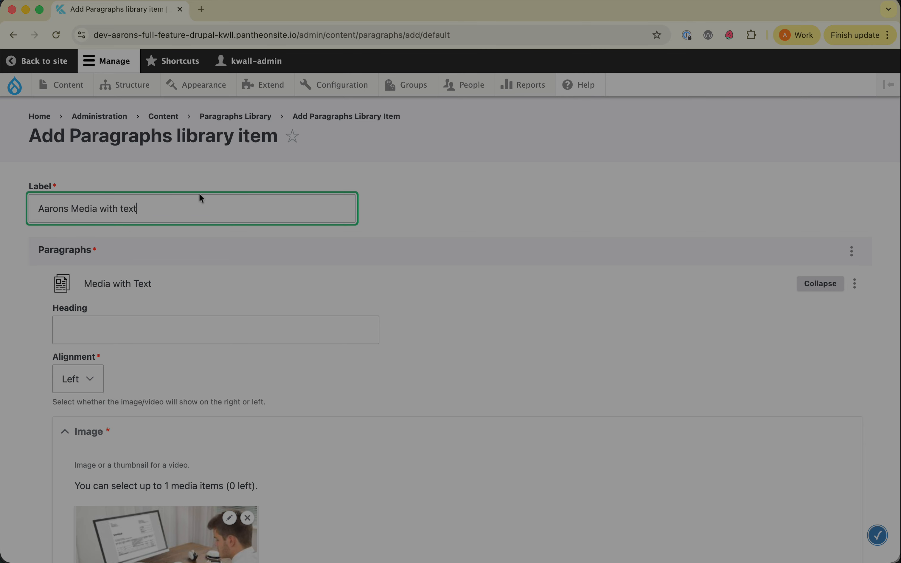
{"action": "scroll", "coordinate": [491, 228], "scroll_direction": "down", "scroll_amount": 20}
{"action": "left_click", "coordinate": [54, 490]}
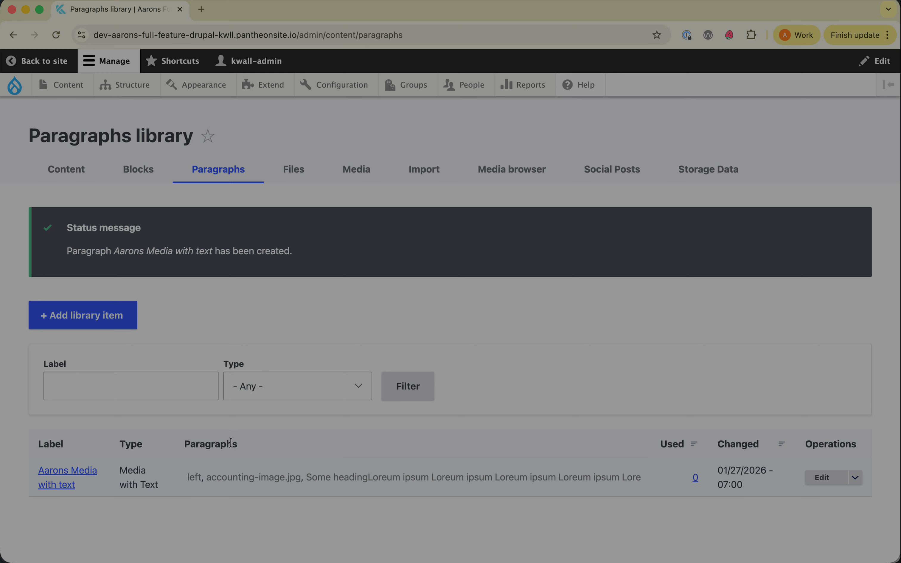
Open the "Aaron tests" landing page for editing and show its main content fields
{"action": "left_click", "coordinate": [824, 479]}
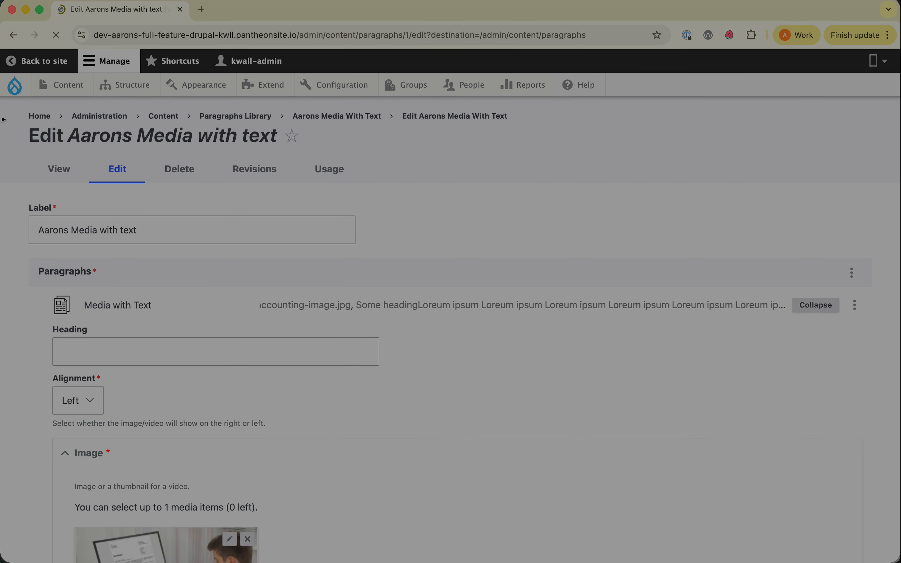
{"action": "left_click", "coordinate": [11, 34]}
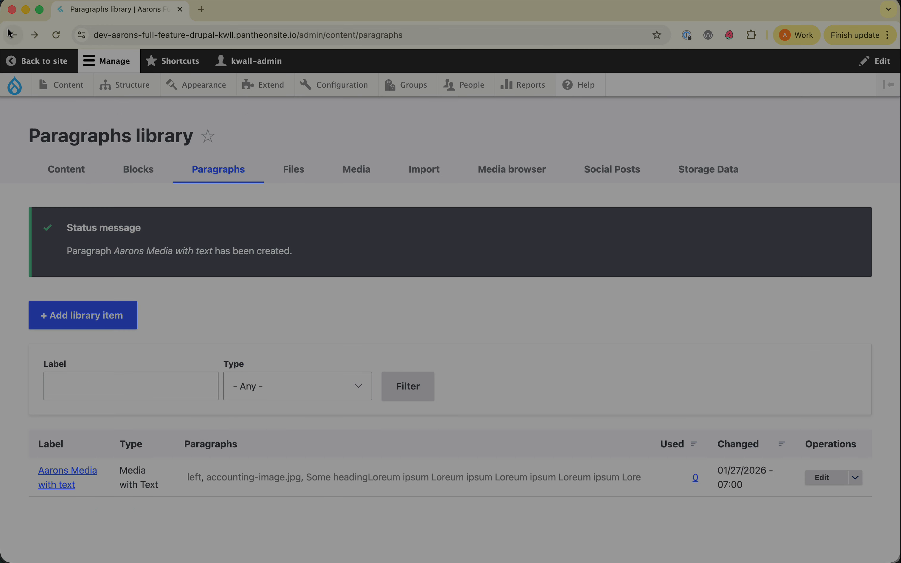
{"action": "left_click", "coordinate": [62, 87]}
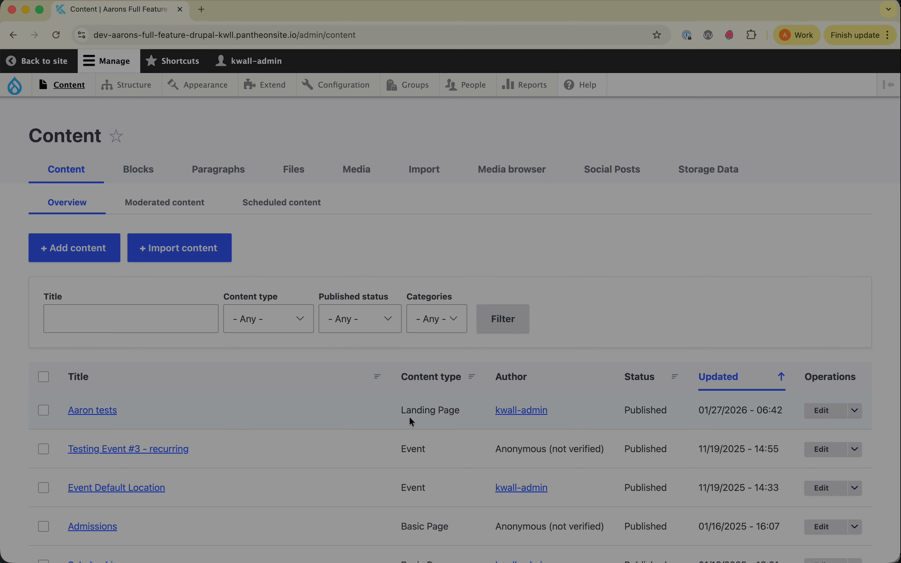
{"action": "left_click", "coordinate": [842, 417]}
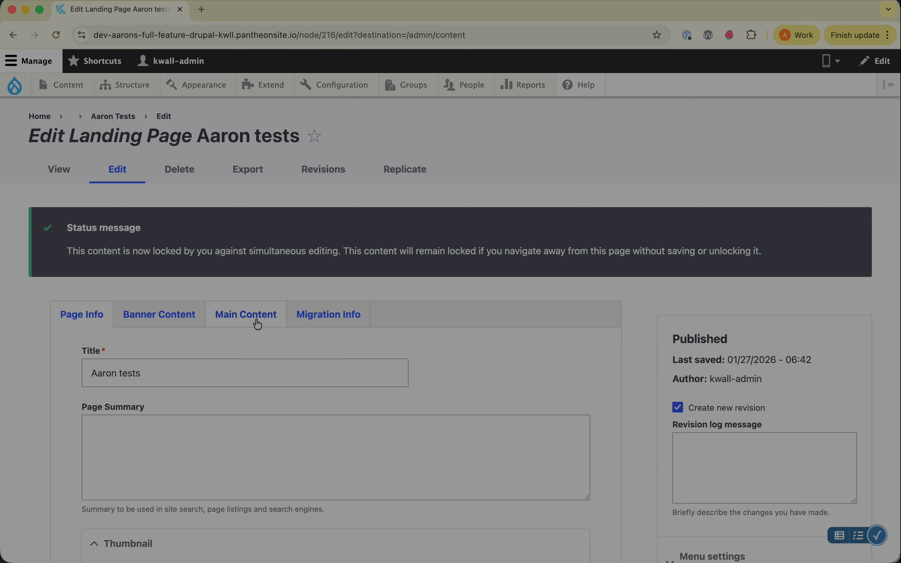
{"action": "left_click", "coordinate": [256, 320]}
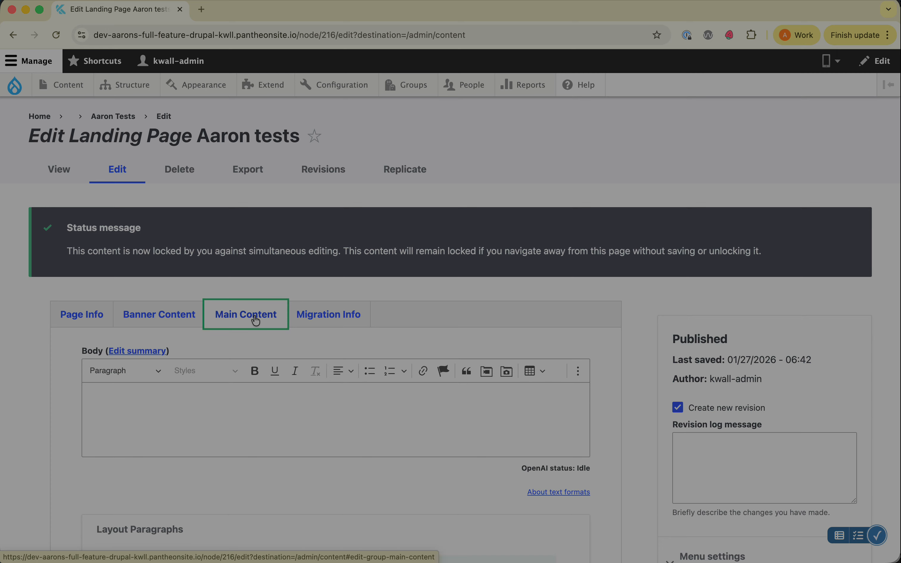
Add a one-column section with the container class between the icon grid and the "Aaron title" section
{"action": "scroll", "coordinate": [255, 320], "scroll_direction": "down", "scroll_amount": 6}
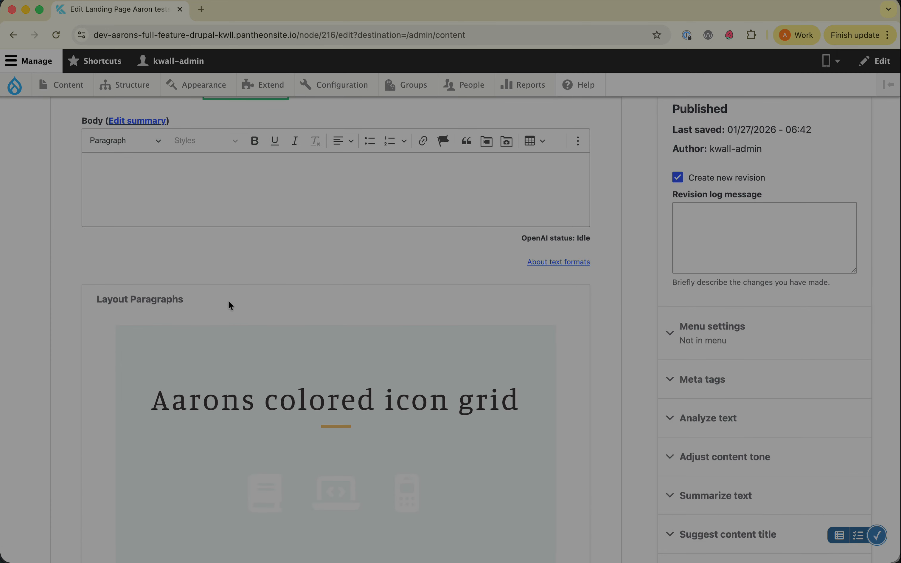
{"action": "scroll", "coordinate": [489, 222], "scroll_direction": "down", "scroll_amount": 4}
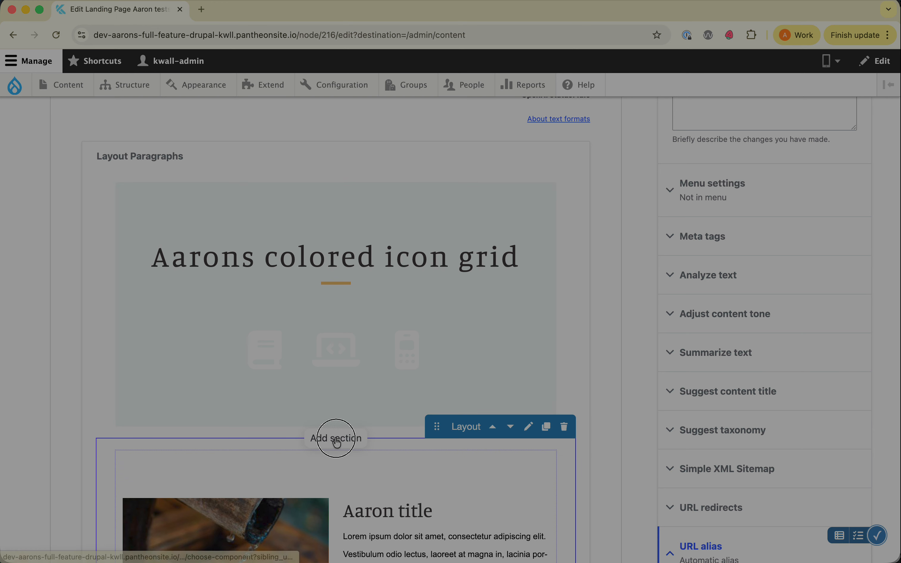
{"action": "left_click", "coordinate": [337, 439]}
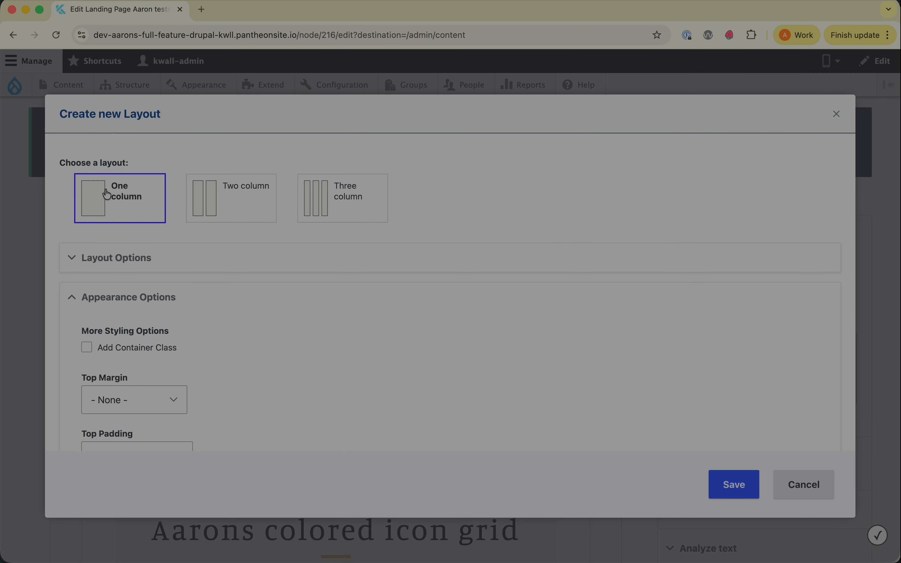
{"action": "left_click", "coordinate": [130, 352]}
{"action": "scroll", "coordinate": [386, 358], "scroll_direction": "down", "scroll_amount": 2}
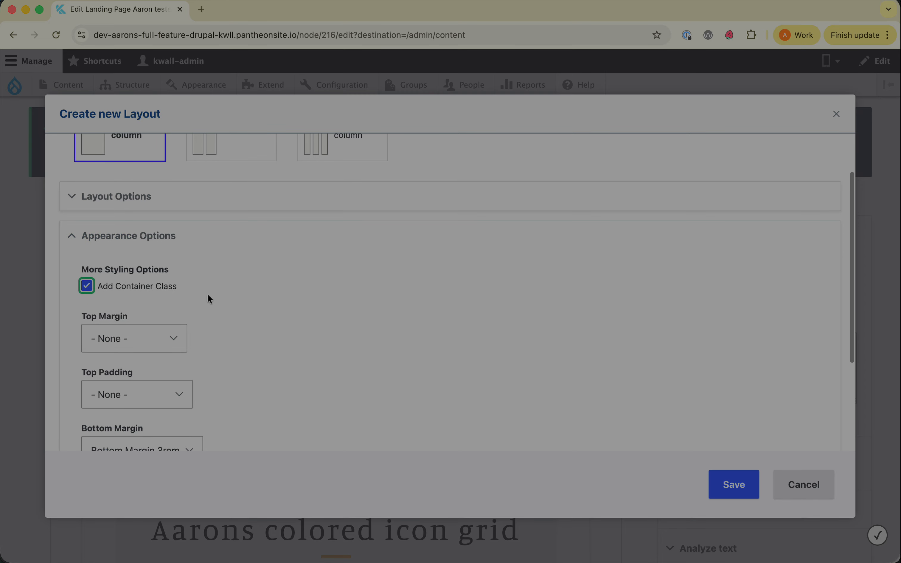
{"action": "left_click", "coordinate": [726, 493]}
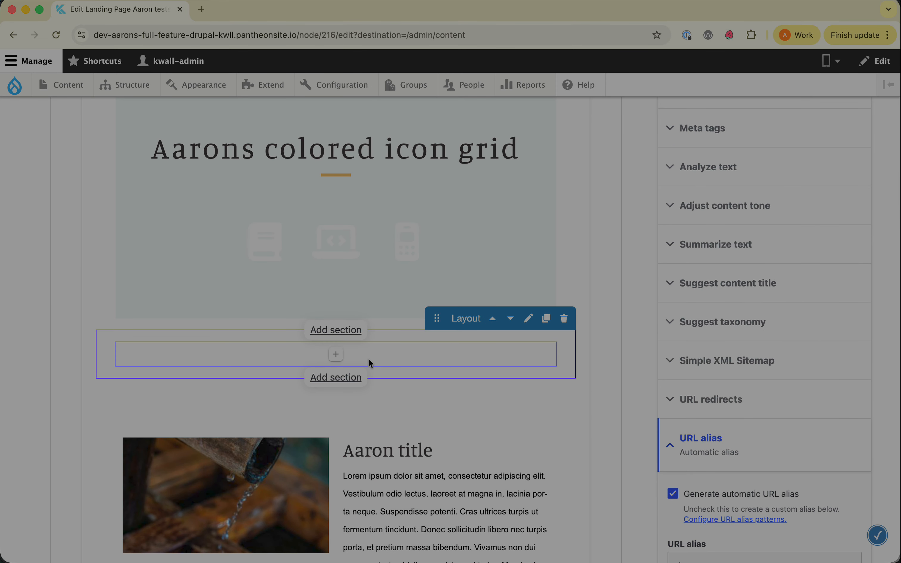
Insert a From library component in the new section using the reusable paragraph "Aarons Media with text"
{"action": "left_click", "coordinate": [336, 355]}
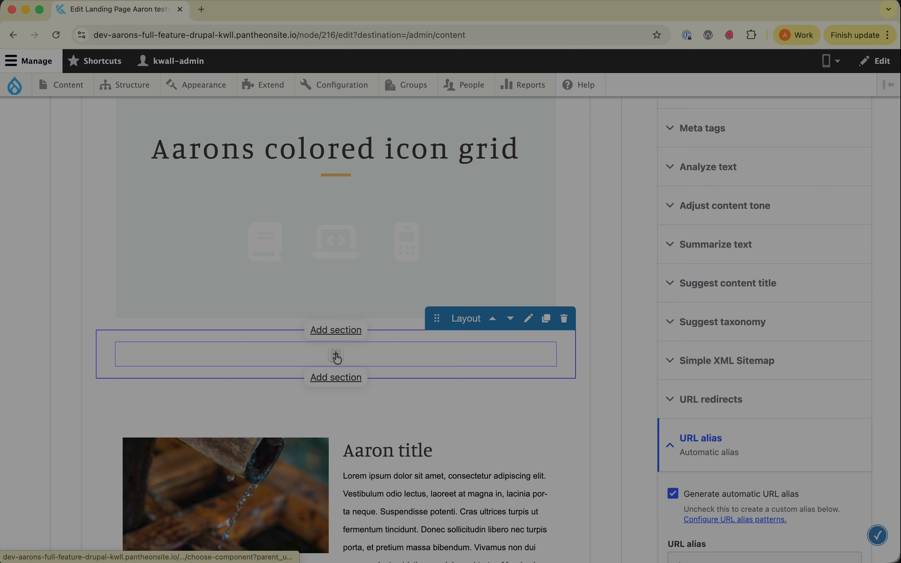
{"action": "scroll", "coordinate": [431, 316], "scroll_direction": "down", "scroll_amount": 2}
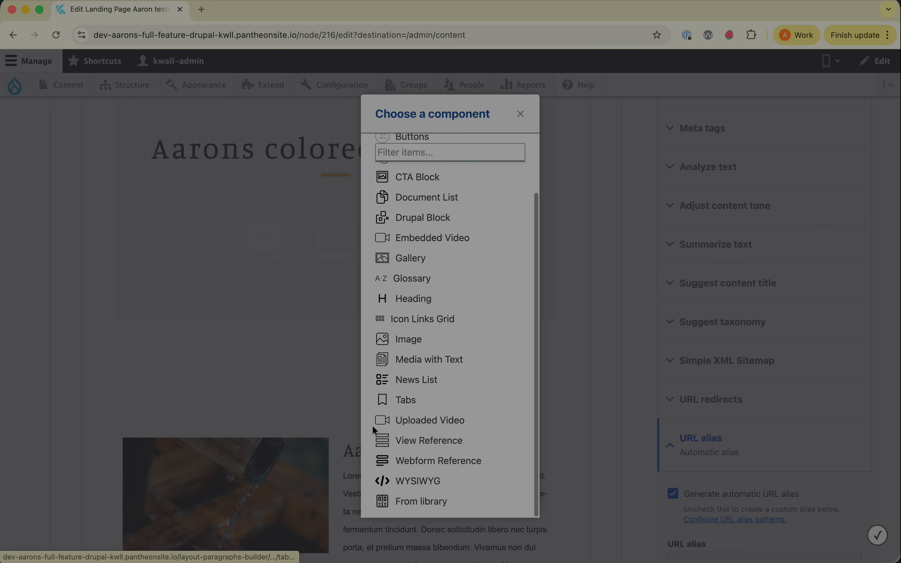
{"action": "left_click", "coordinate": [434, 502]}
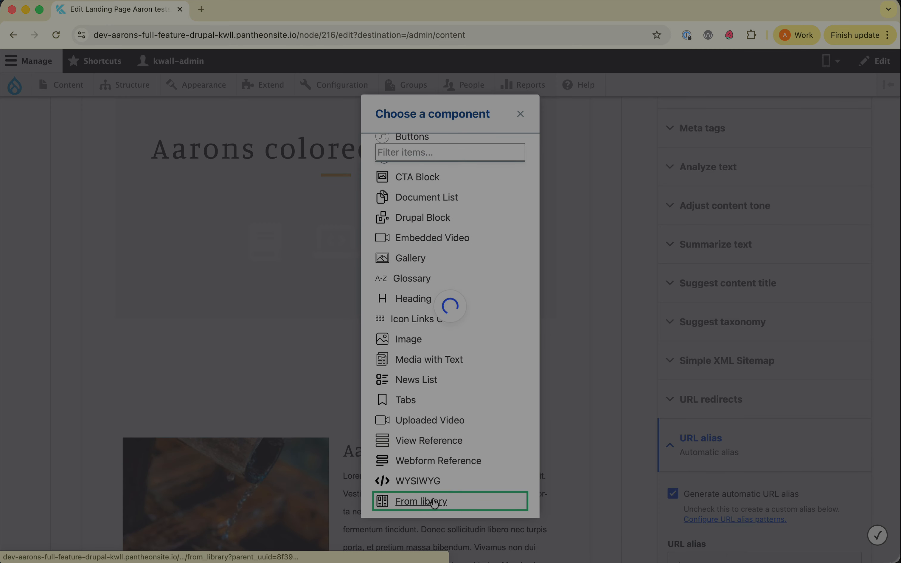
{"action": "left_click", "coordinate": [160, 290]}
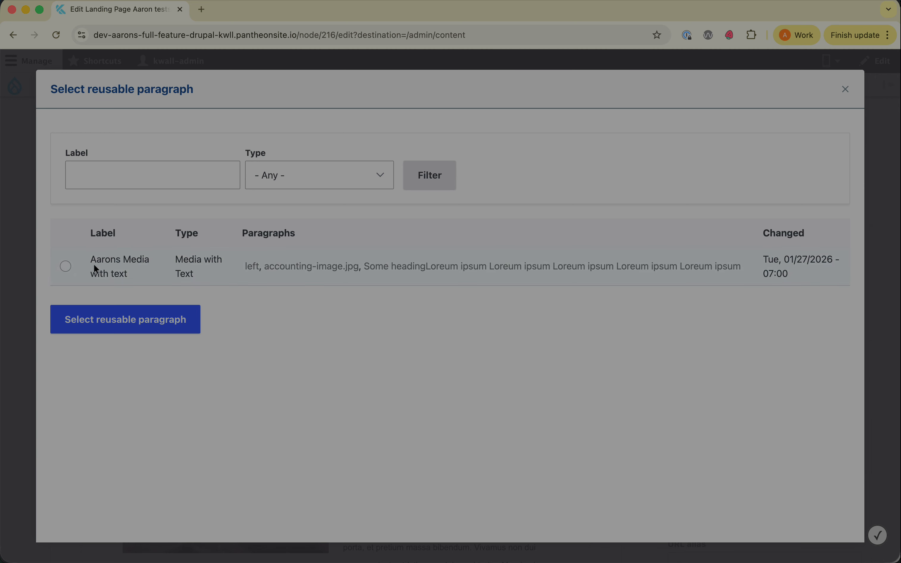
{"action": "left_click", "coordinate": [66, 266]}
{"action": "left_click", "coordinate": [135, 325]}
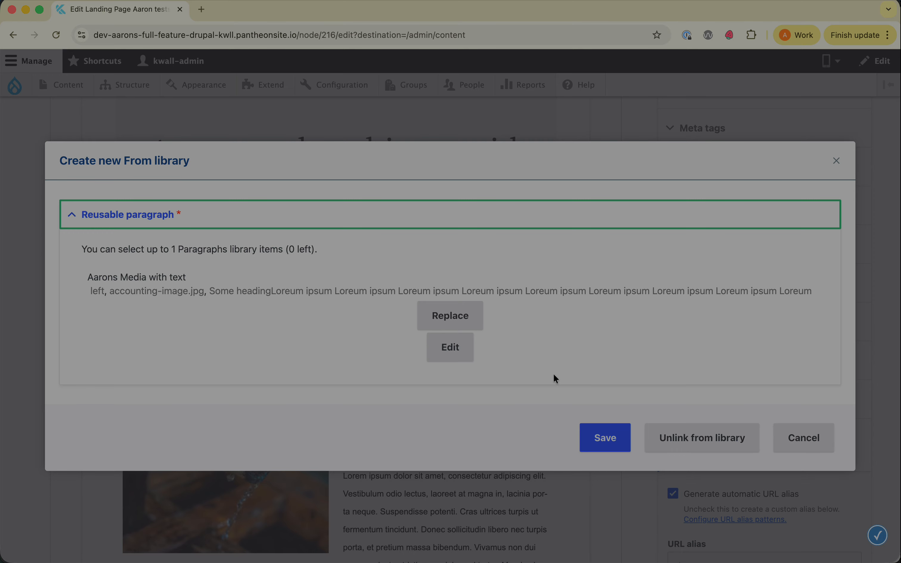
{"action": "left_click", "coordinate": [614, 451]}
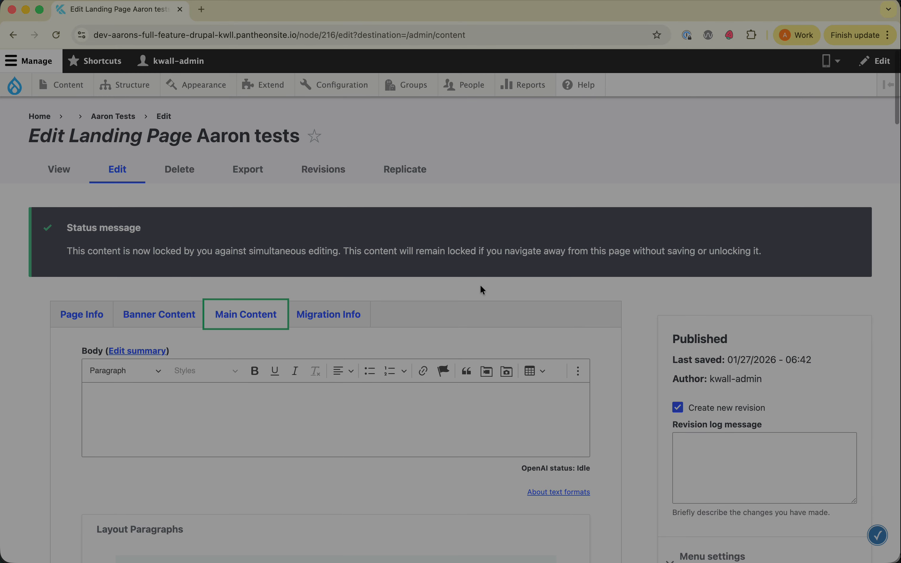
Check the inserted library paragraph's preview in the layout and save the landing page
{"action": "scroll", "coordinate": [480, 287], "scroll_direction": "down", "scroll_amount": 20}
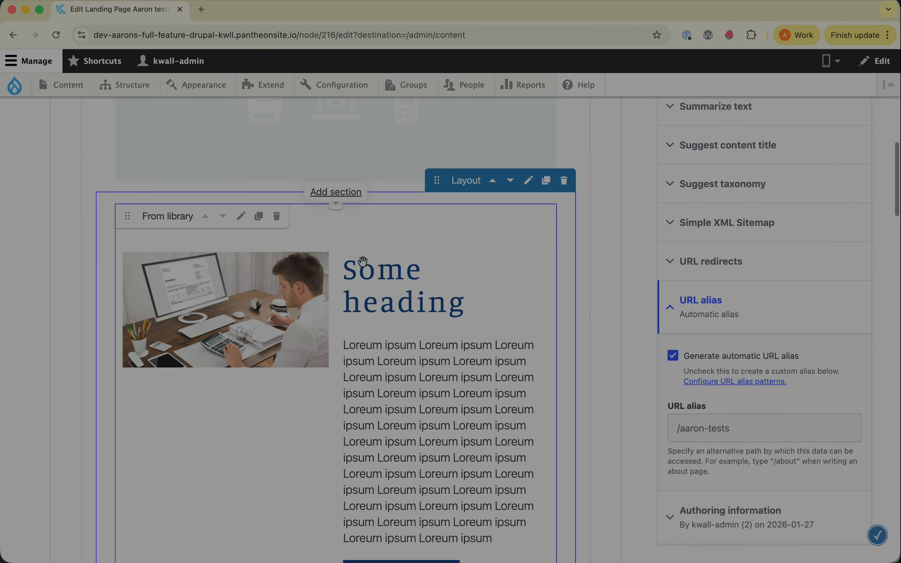
{"action": "scroll", "coordinate": [362, 392], "scroll_direction": "down", "scroll_amount": 2}
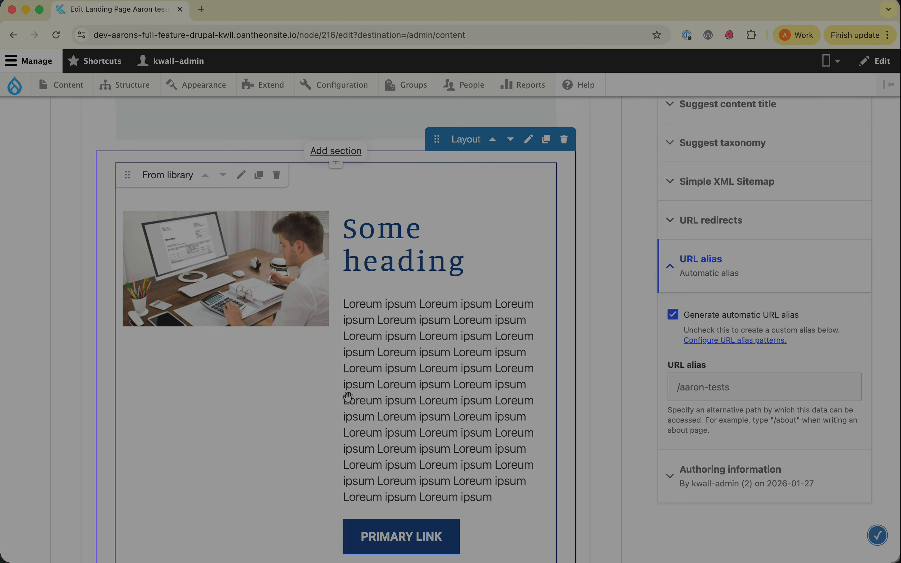
{"action": "scroll", "coordinate": [348, 397], "scroll_direction": "down", "scroll_amount": 20}
{"action": "left_click", "coordinate": [75, 479]}
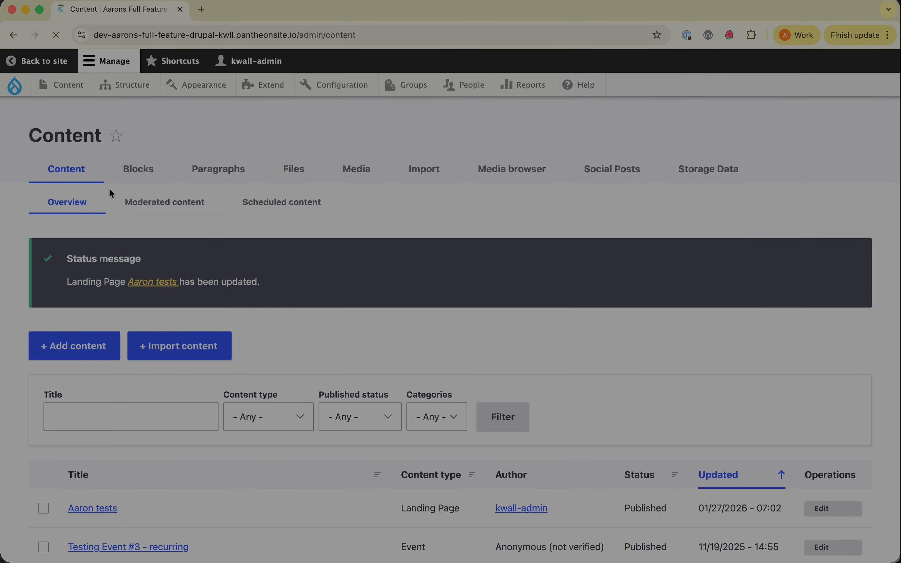
Open the published "Aaron tests" page and examine the reusable paragraph's image, heading, text and button
{"action": "scroll", "coordinate": [111, 461], "scroll_direction": "down", "scroll_amount": 2}
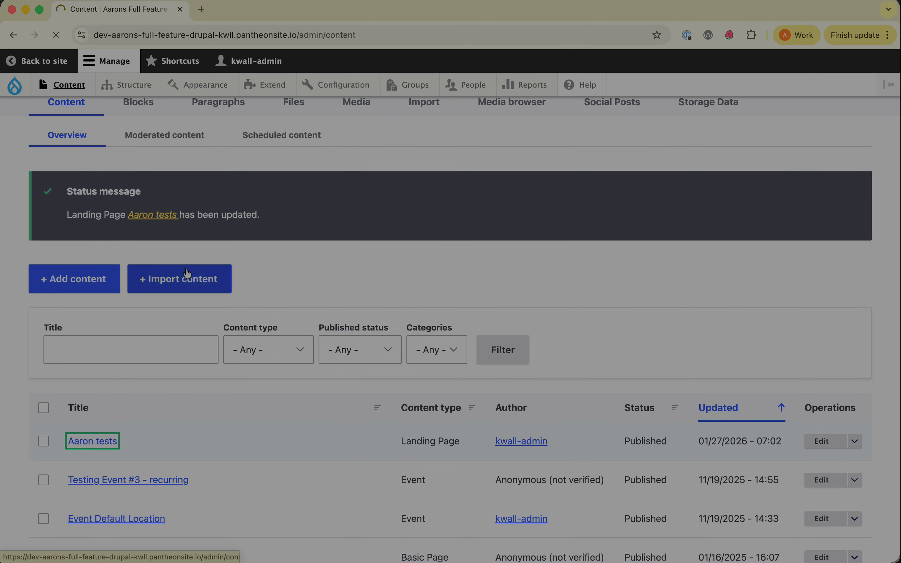
{"action": "scroll", "coordinate": [513, 311], "scroll_direction": "down", "scroll_amount": 4}
{"action": "scroll", "coordinate": [512, 312], "scroll_direction": "down", "scroll_amount": 13}
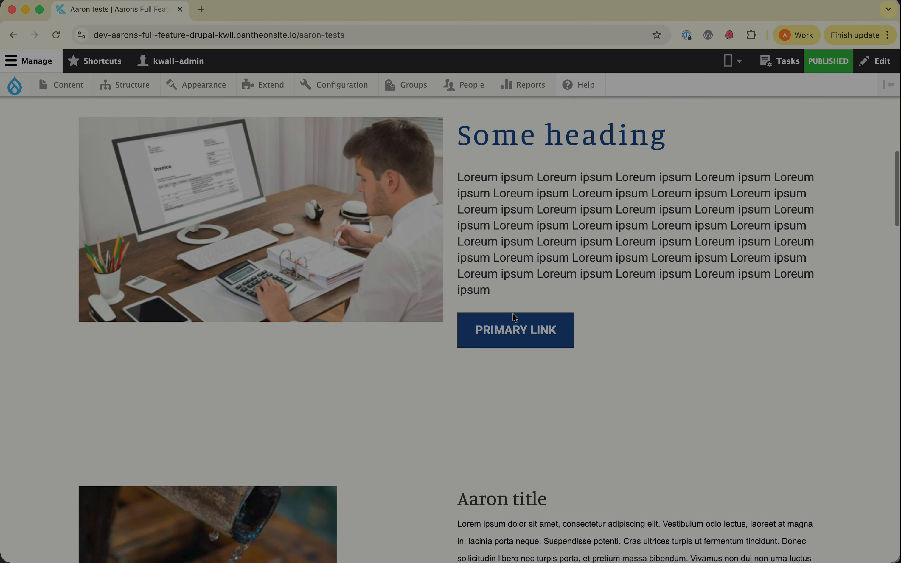
{"action": "scroll", "coordinate": [216, 316], "scroll_direction": "up", "scroll_amount": 2}
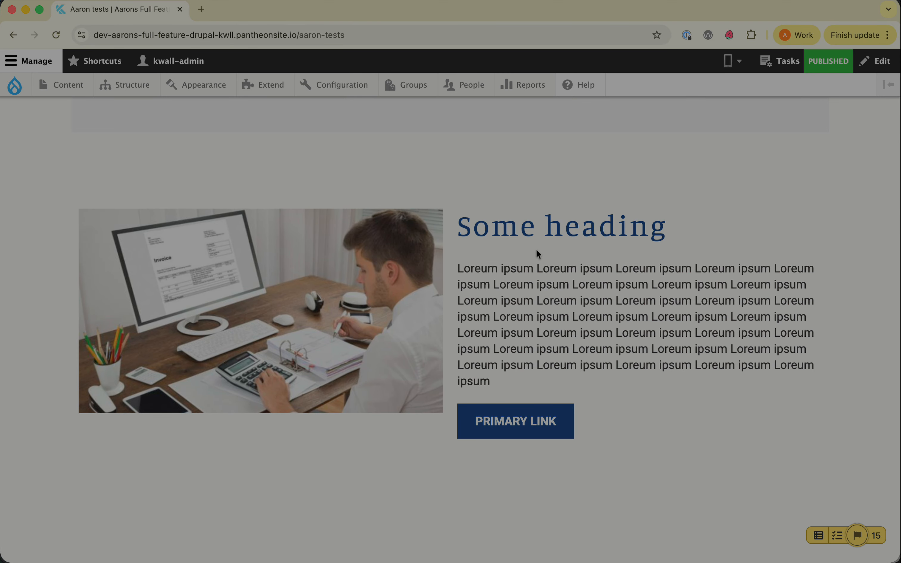
{"action": "left_click_drag", "start_coordinate": [458, 228], "coordinate": [693, 389]}
{"action": "triple_click", "coordinate": [539, 210]}
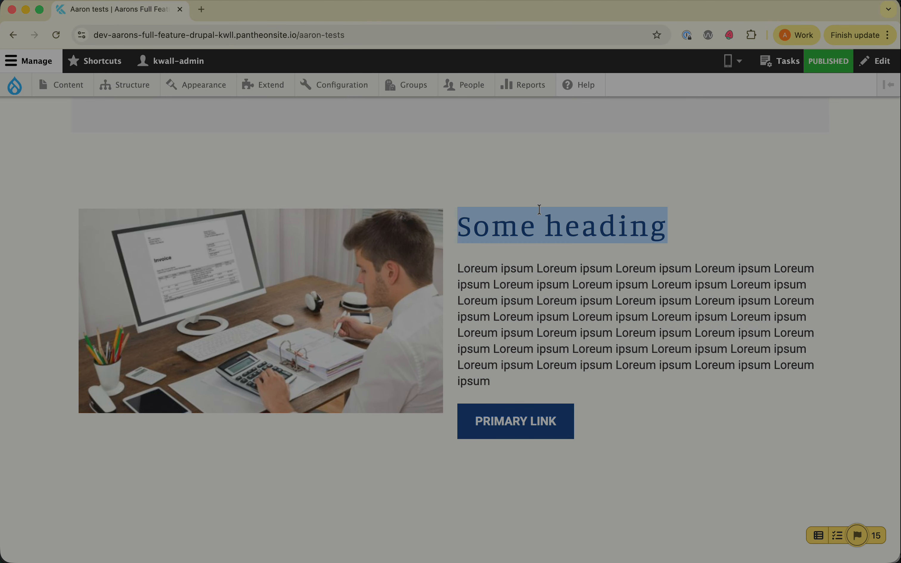
{"action": "left_click", "coordinate": [487, 275]}
{"action": "left_click_drag", "start_coordinate": [464, 269], "coordinate": [547, 348]}
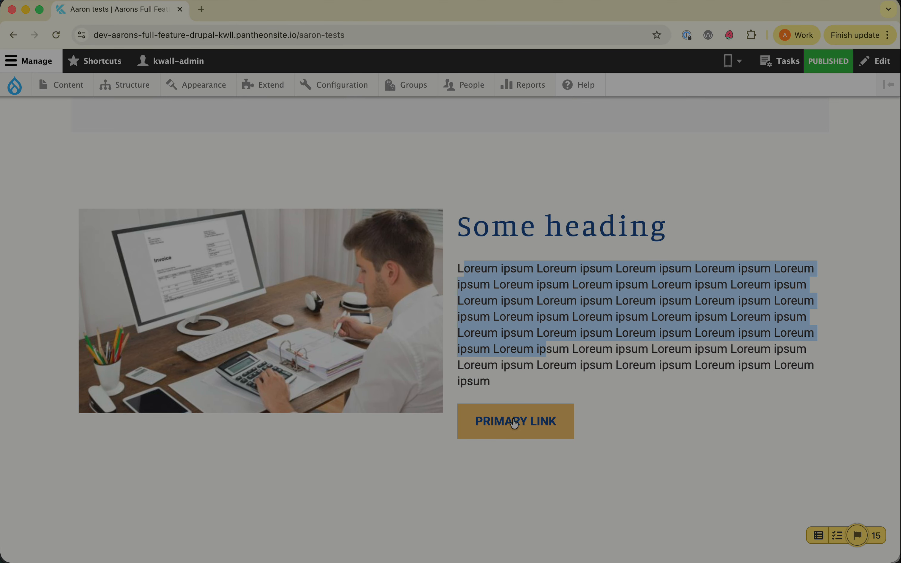
{"action": "left_click", "coordinate": [589, 288]}
{"action": "scroll", "coordinate": [351, 221], "scroll_direction": "up", "scroll_amount": 1}
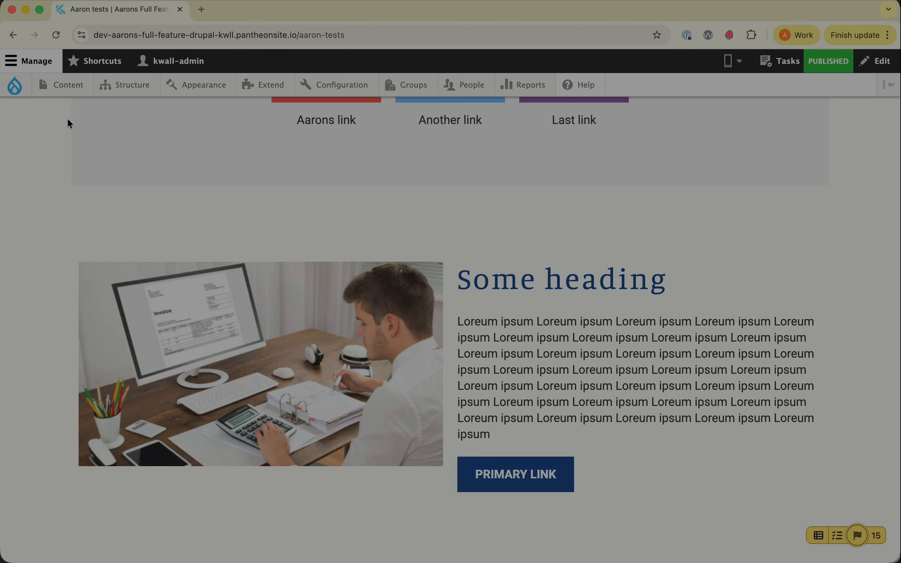
Open the Paragraphs library in a separate browser tab and start editing the "Aarons Media with text" item
{"action": "mouse_move", "coordinate": [66, 86]}
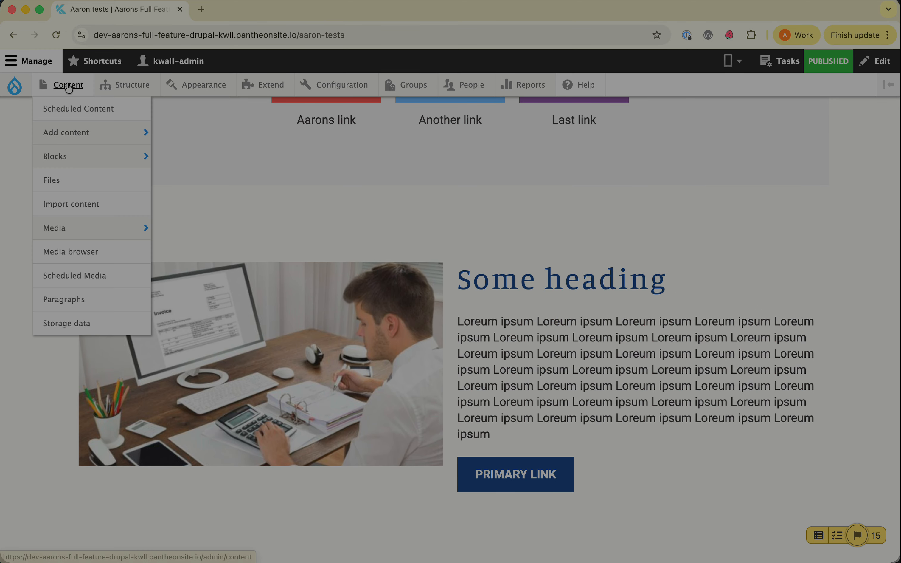
{"action": "left_click", "coordinate": [88, 297], "text": "super"}
{"action": "left_click", "coordinate": [256, 10]}
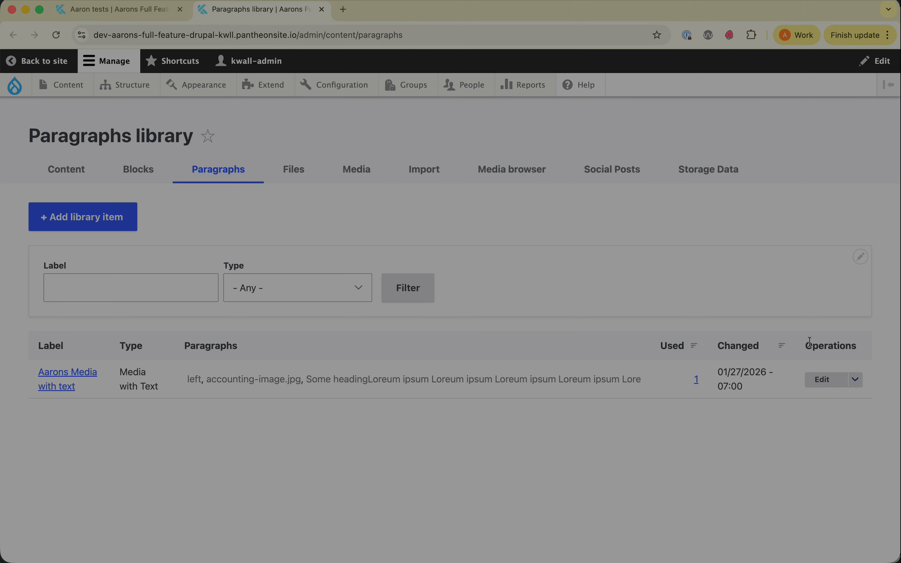
{"action": "left_click", "coordinate": [822, 379]}
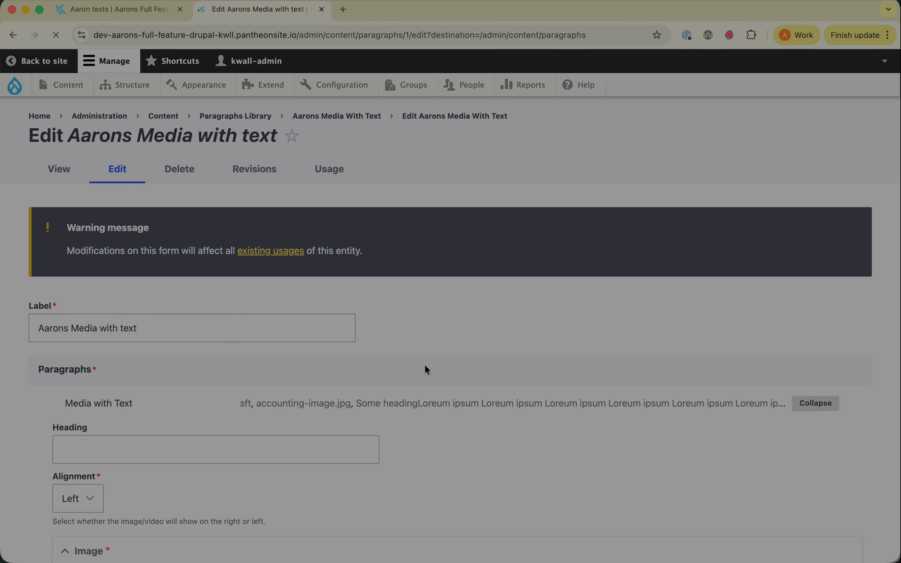
Change the heading in the Content field to "New heading" and save the library item
{"action": "scroll", "coordinate": [396, 385], "scroll_direction": "down", "scroll_amount": 10}
{"action": "scroll", "coordinate": [396, 385], "scroll_direction": "down", "scroll_amount": 10}
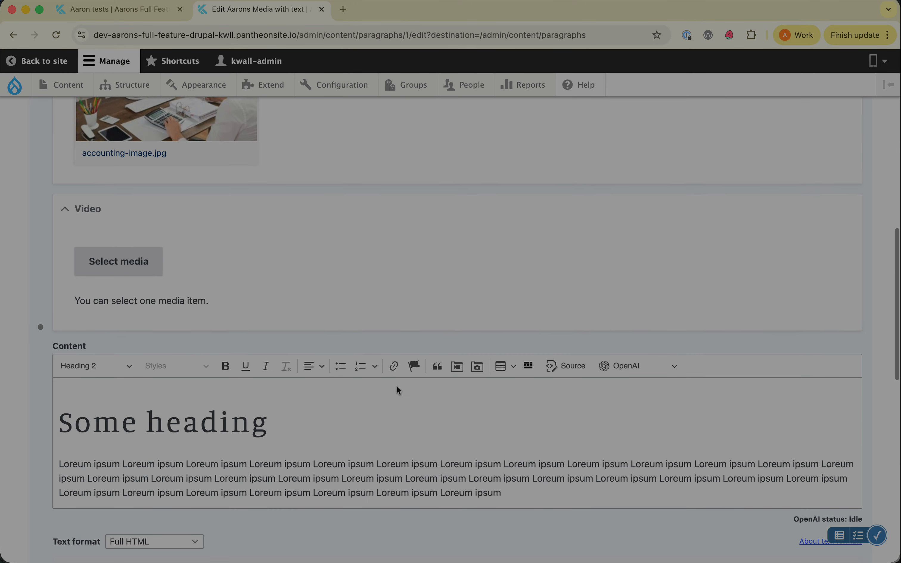
{"action": "double_click", "coordinate": [92, 333]}
{"action": "type", "text": "New he"}
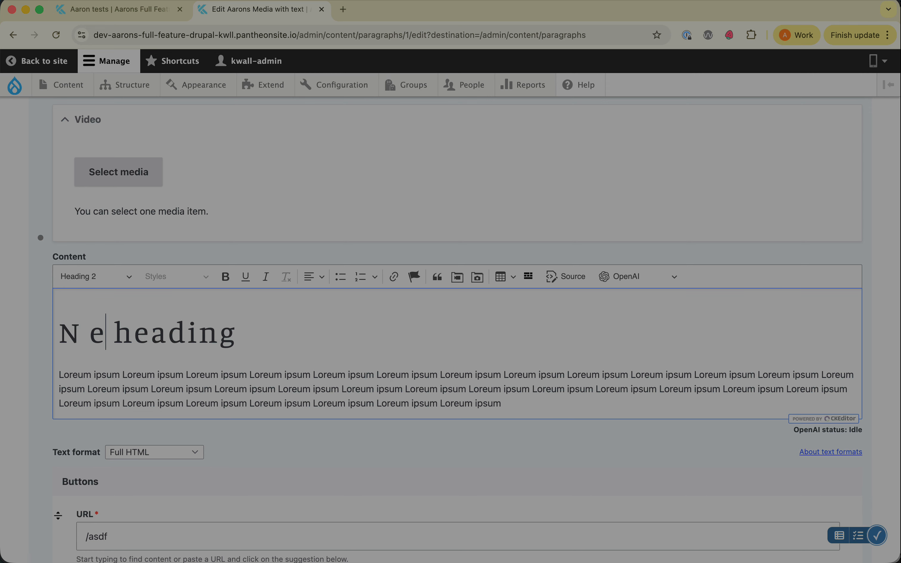
{"action": "key", "text": "BackSpace"}
{"action": "key", "text": "BackSpace"}
{"action": "type", "text": "ew"}
{"action": "scroll", "coordinate": [286, 399], "scroll_direction": "down", "scroll_amount": 4}
{"action": "scroll", "coordinate": [286, 399], "scroll_direction": "down", "scroll_amount": 10}
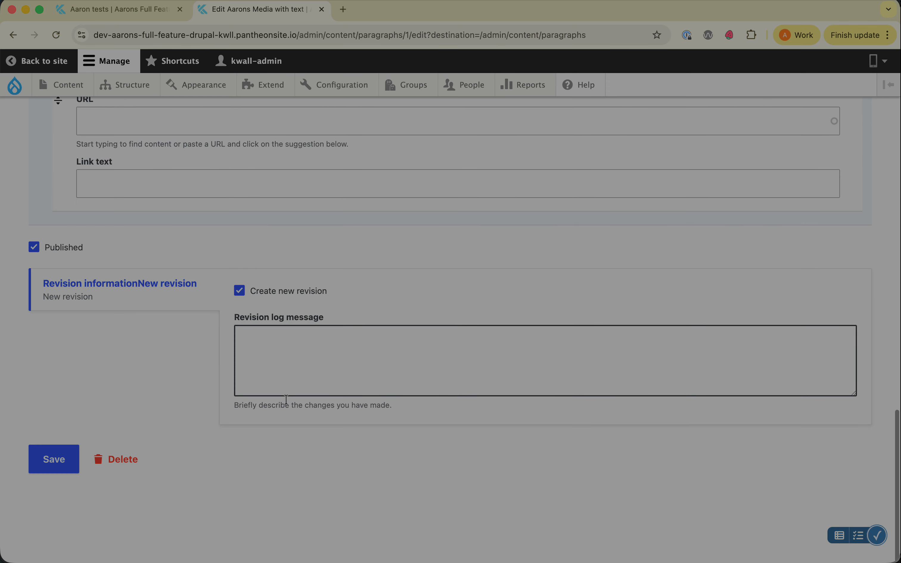
{"action": "left_click", "coordinate": [55, 498]}
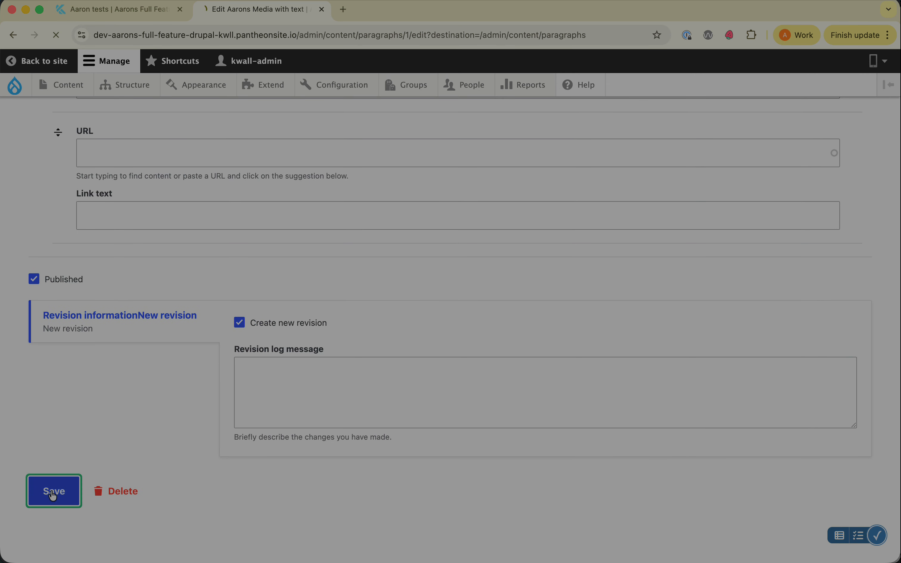
Return to the published "Aaron tests" page, reload it and check the reusable paragraph's heading and text
{"action": "left_click", "coordinate": [117, 8]}
{"action": "key", "text": "super+r"}
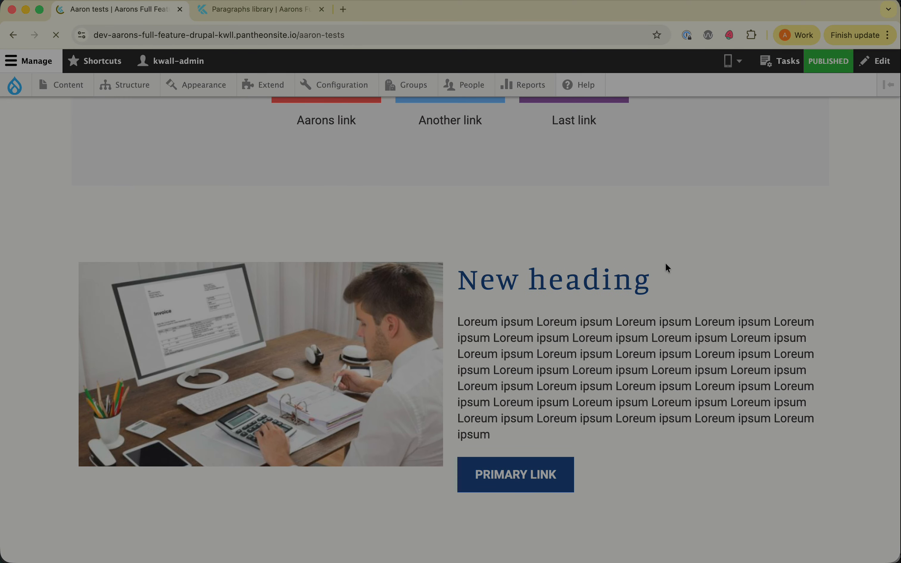
{"action": "left_click_drag", "start_coordinate": [459, 280], "coordinate": [690, 293]}
{"action": "left_click", "coordinate": [645, 290]}
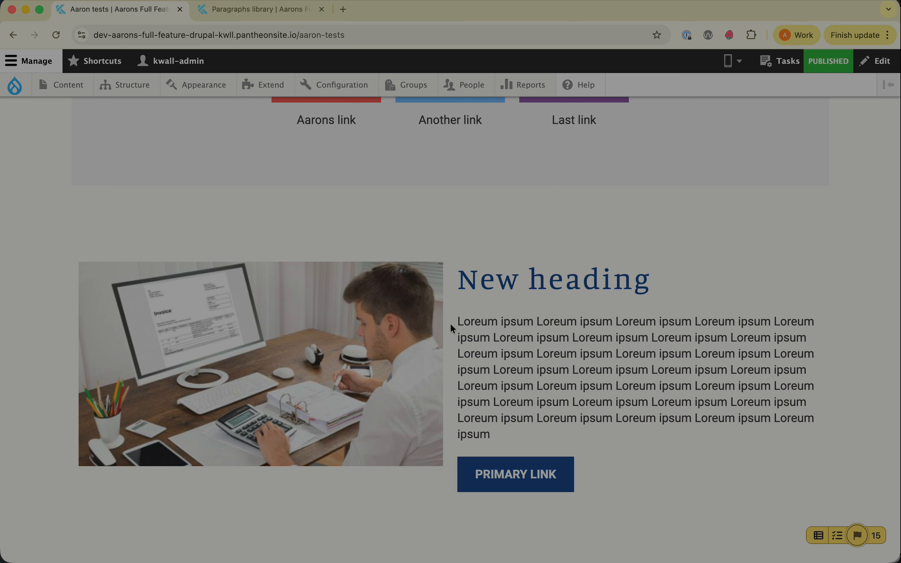
{"action": "left_click_drag", "start_coordinate": [456, 283], "coordinate": [540, 420]}
{"action": "left_click", "coordinate": [592, 382]}
{"action": "scroll", "coordinate": [639, 337], "scroll_direction": "down", "scroll_amount": 2}
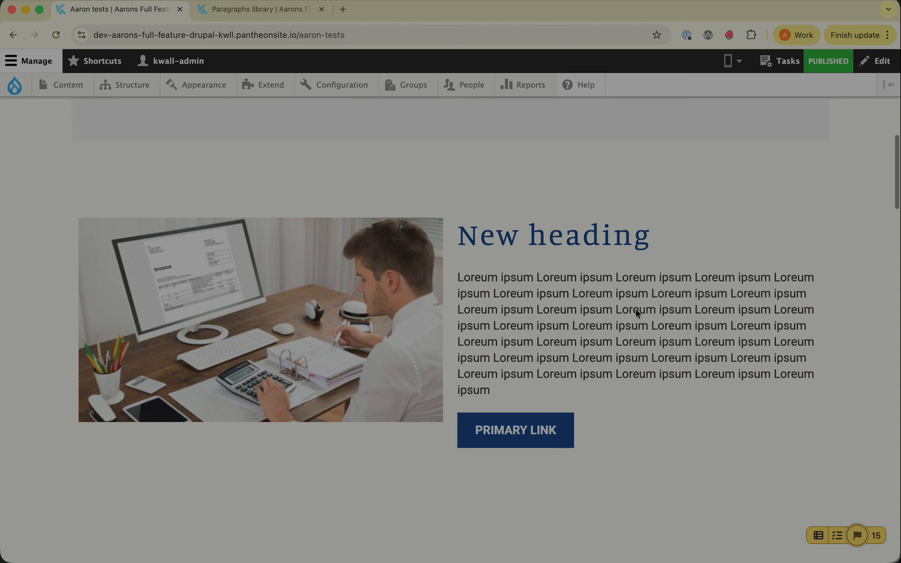